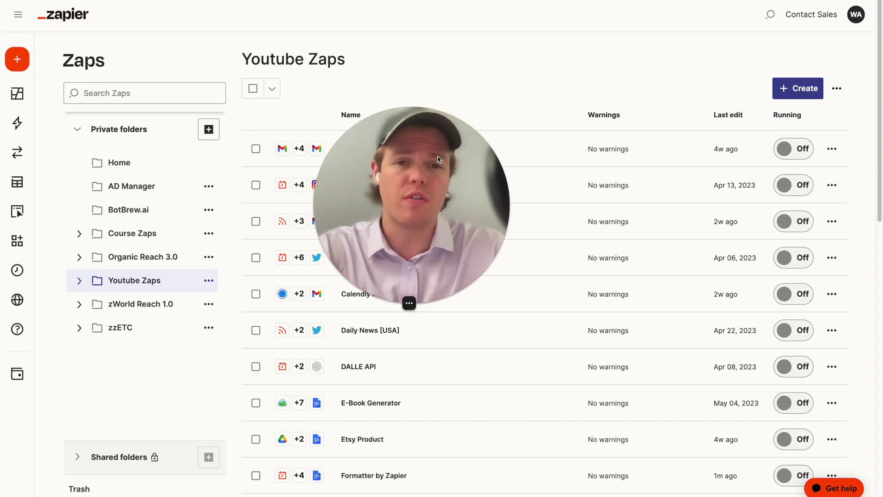
- Create a new Zap and choose Google Forms as its trigger app by searching 'google form'
click(796, 92)
click(773, 117)
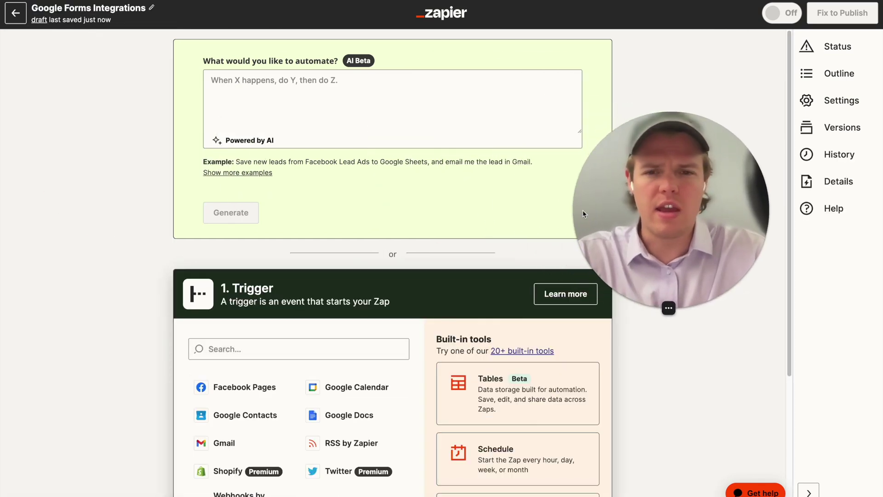
scroll(415, 262, down, 2)
scroll(416, 262, down, 4)
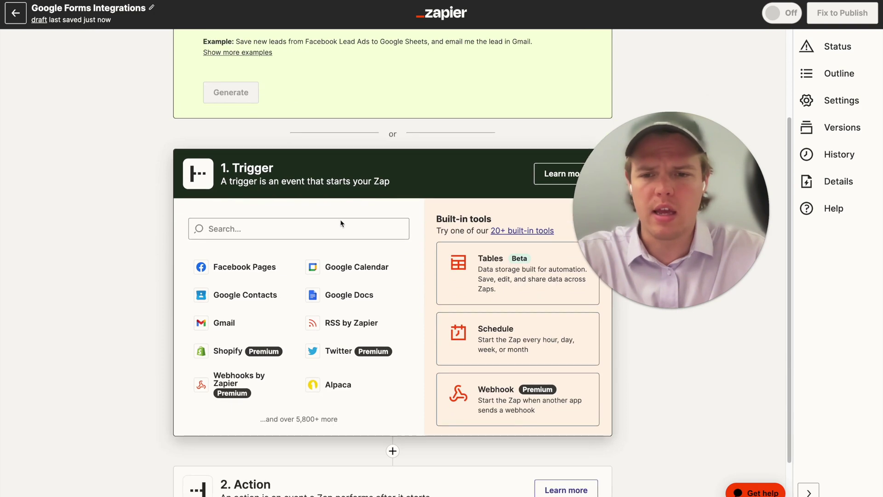
click(336, 232)
text(google form)
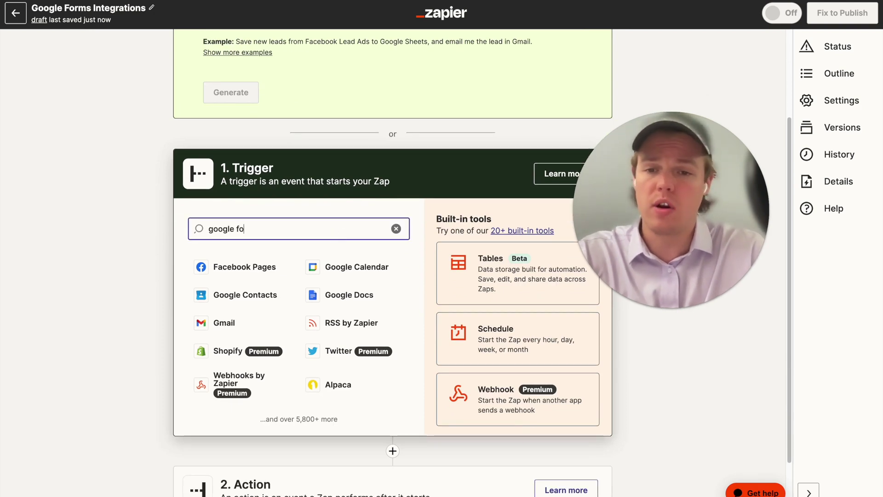
click(316, 265)
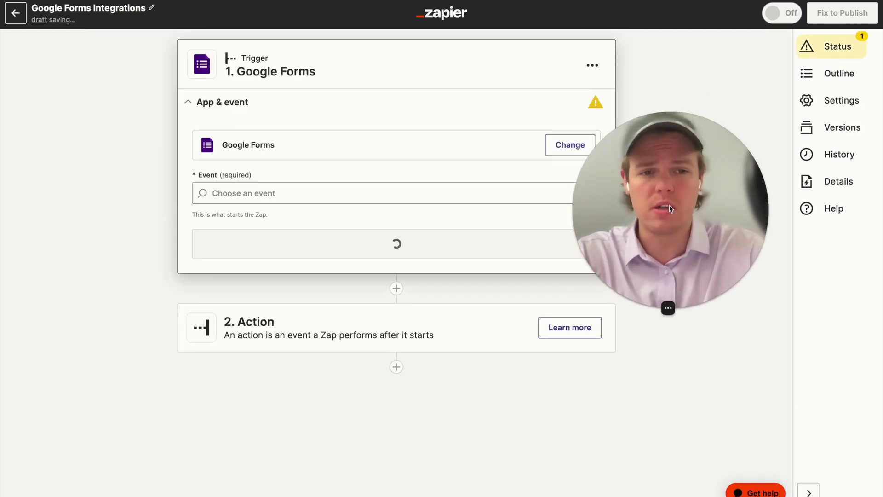
- Set the trigger event to New Form Response and select the connected Google Forms account
drag(530, 206, 489, 213)
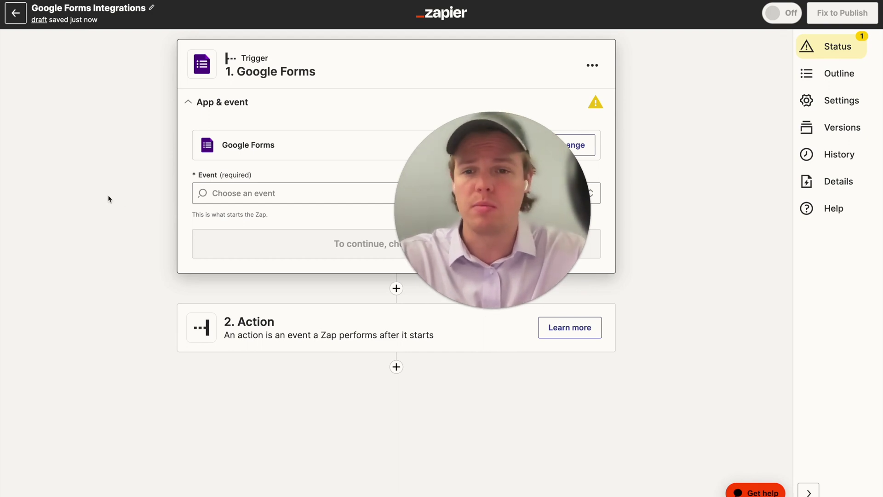
click(277, 190)
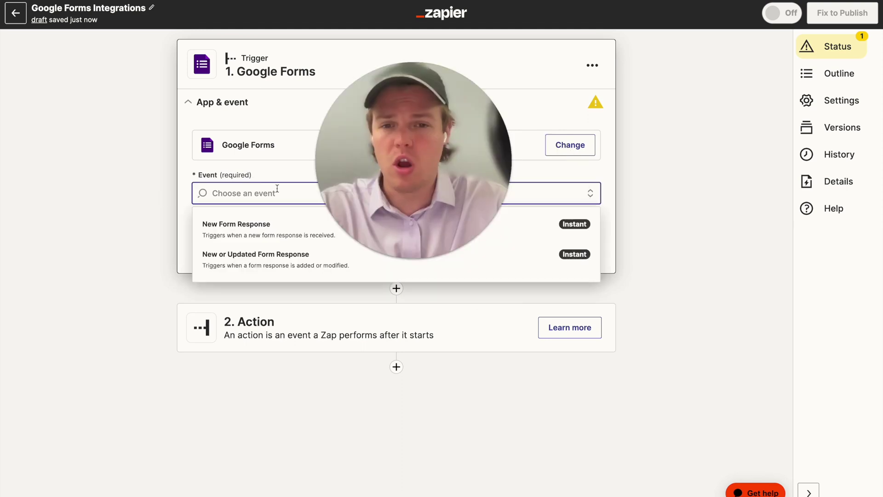
click(277, 225)
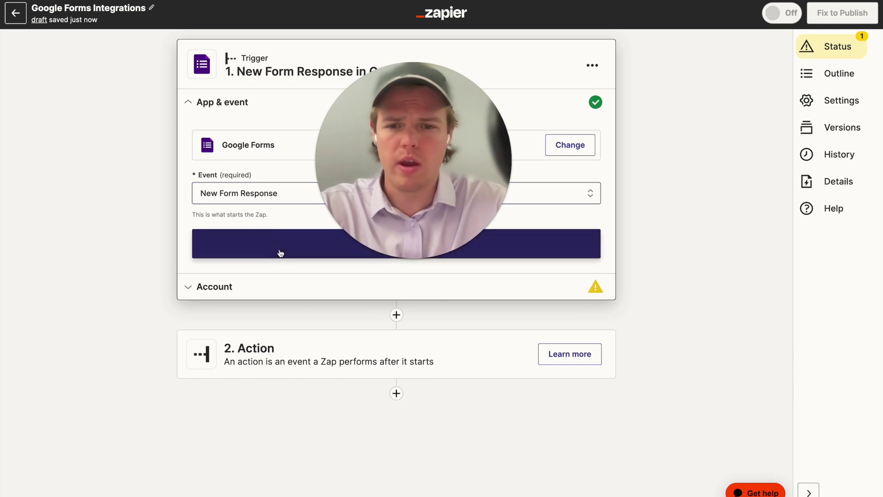
click(281, 253)
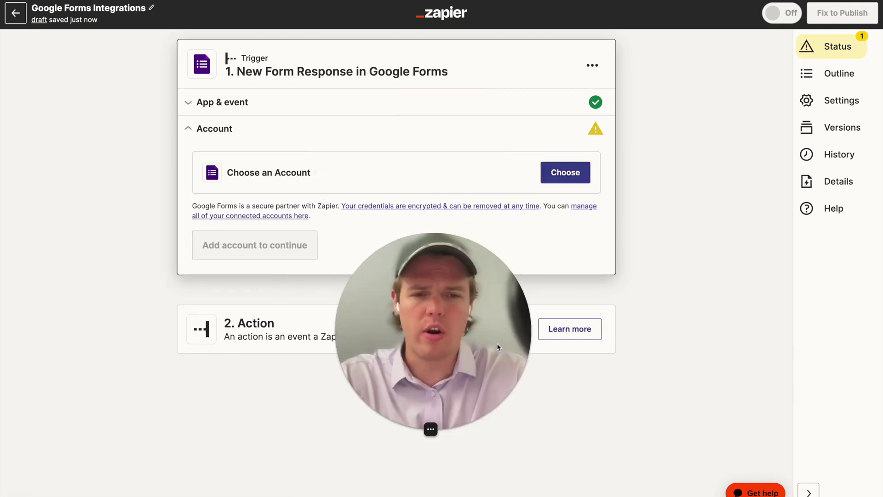
click(560, 175)
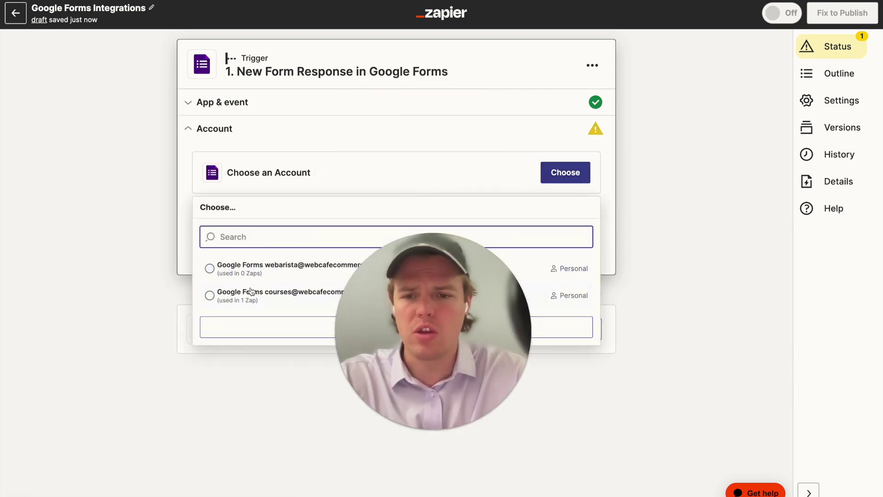
click(298, 272)
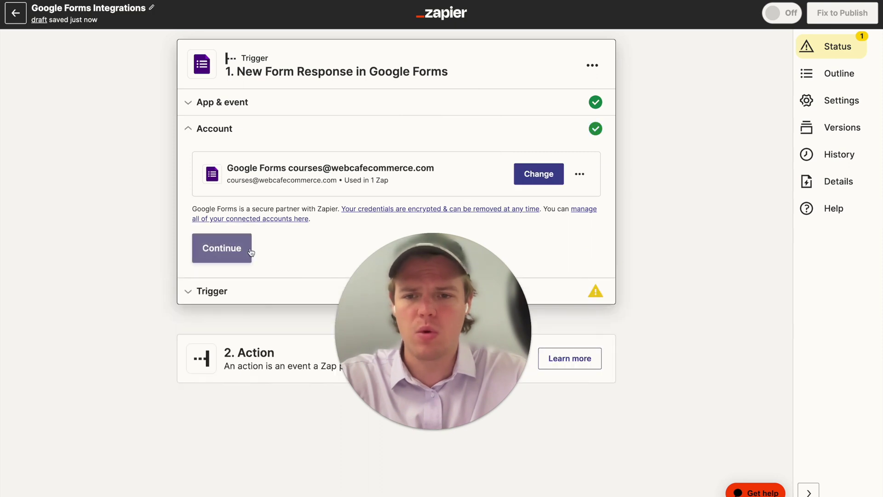
click(243, 249)
- Choose the Lawn Services form and test the trigger to fetch a sample response
click(257, 216)
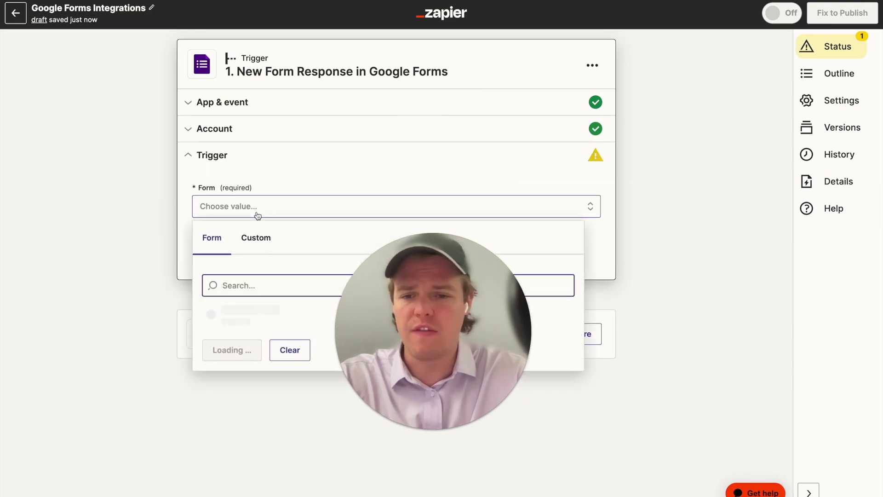
click(254, 317)
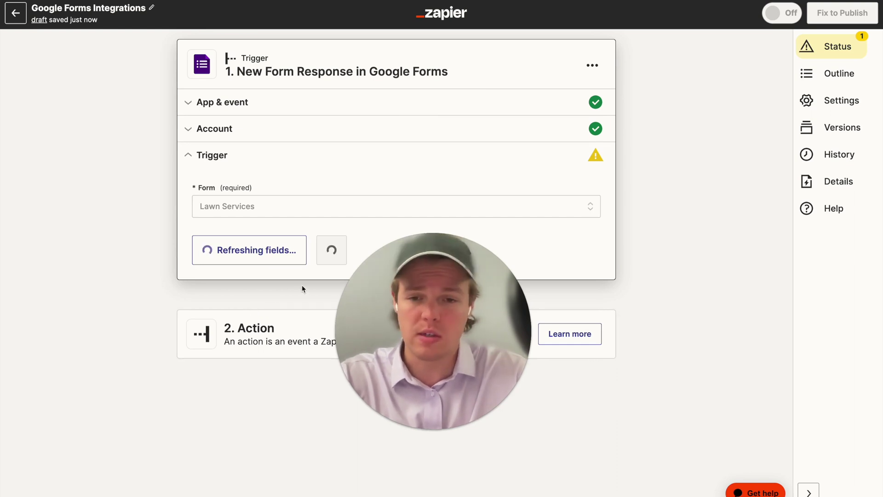
click(311, 253)
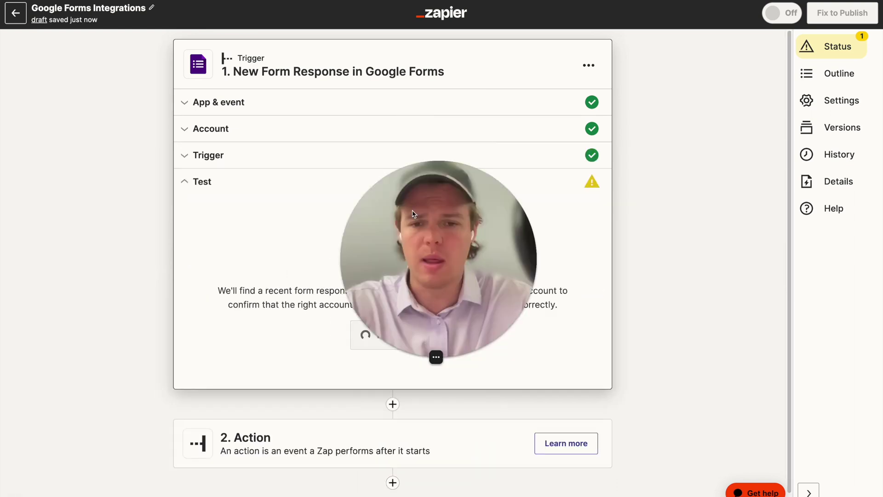
click(424, 334)
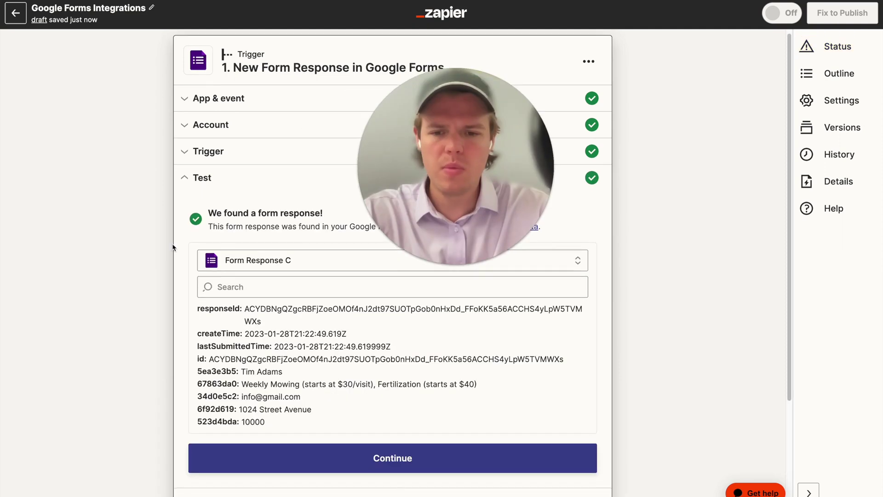
scroll(167, 250, down, 3)
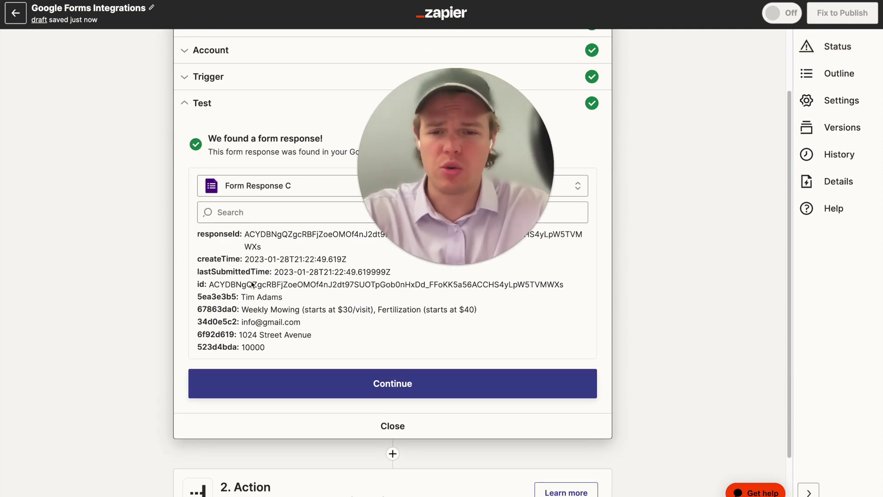
scroll(266, 299, down, 1)
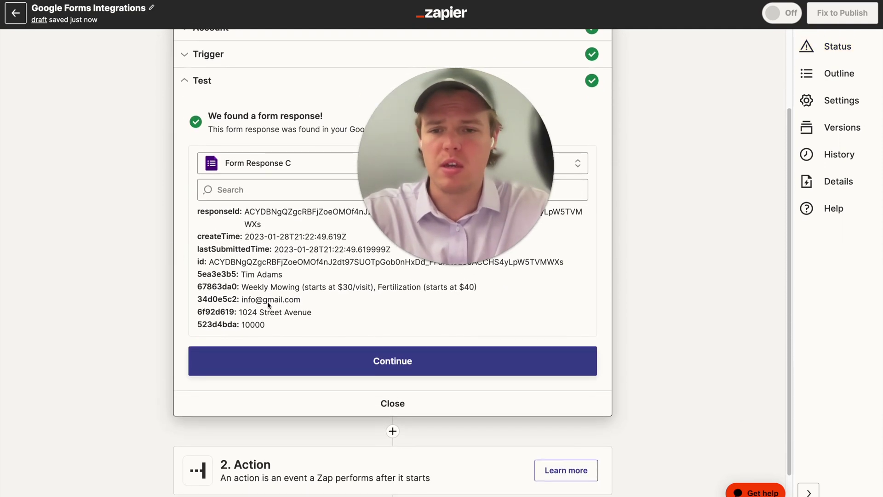
scroll(269, 304, down, 1)
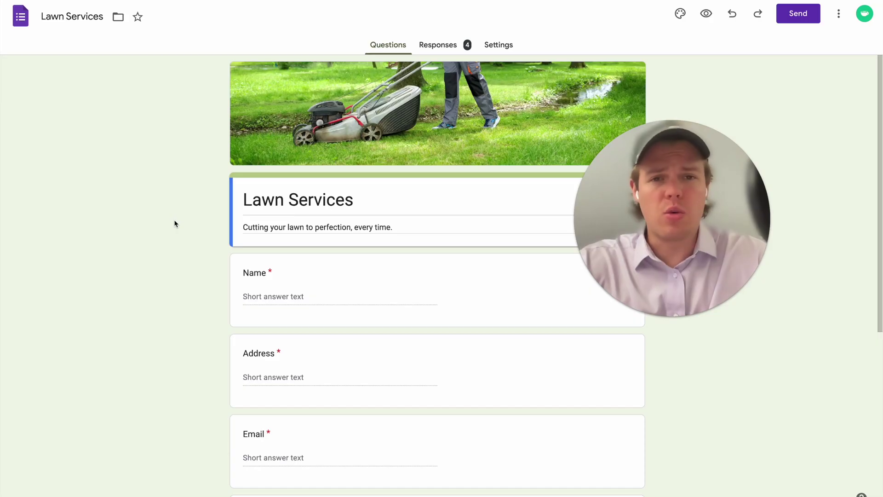
scroll(181, 229, down, 1)
scroll(181, 229, down, 2)
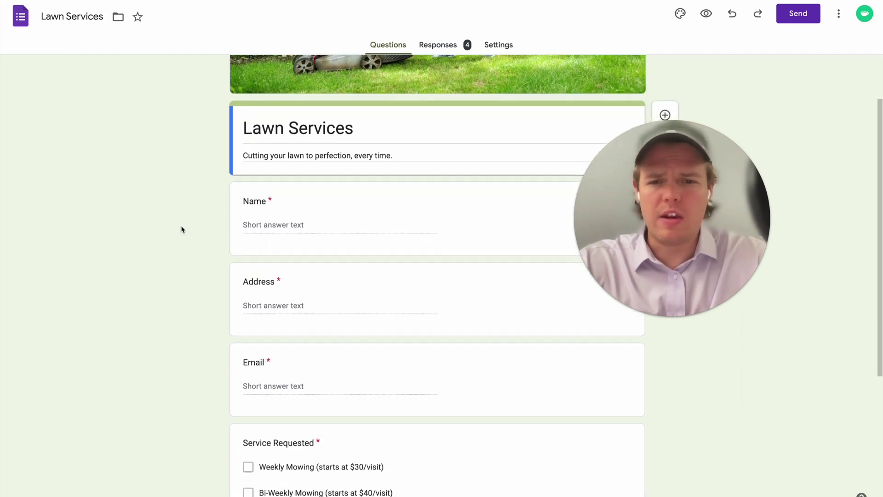
scroll(422, 212, up, 2)
scroll(423, 214, down, 3)
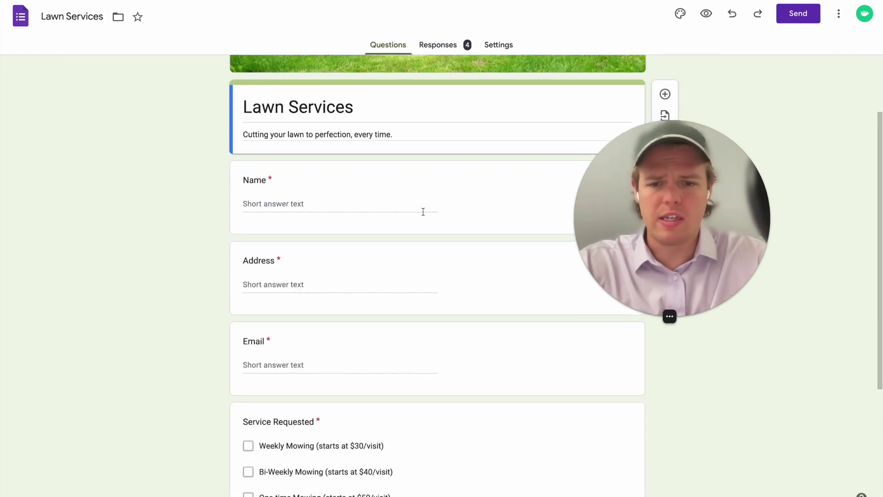
scroll(423, 215, down, 3)
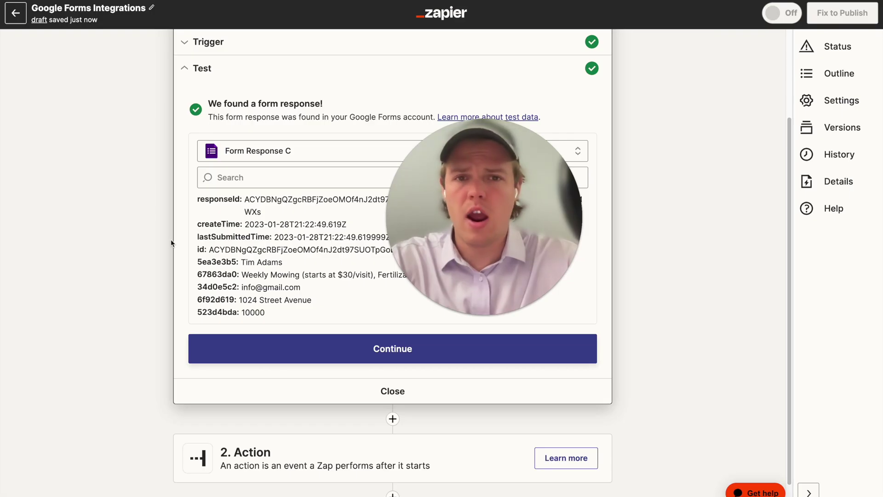
- Add a ChatGPT action step with the Conversation event and its connected account
scroll(223, 329, down, 1)
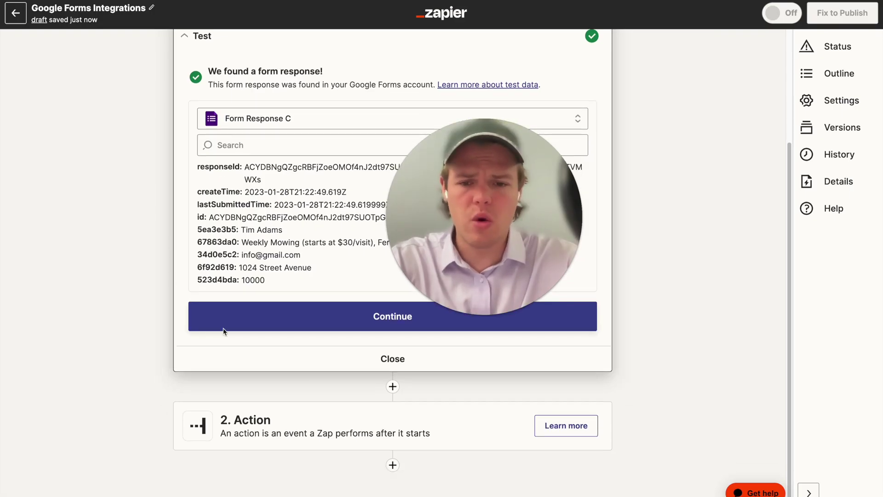
click(313, 427)
text(chatgpt)
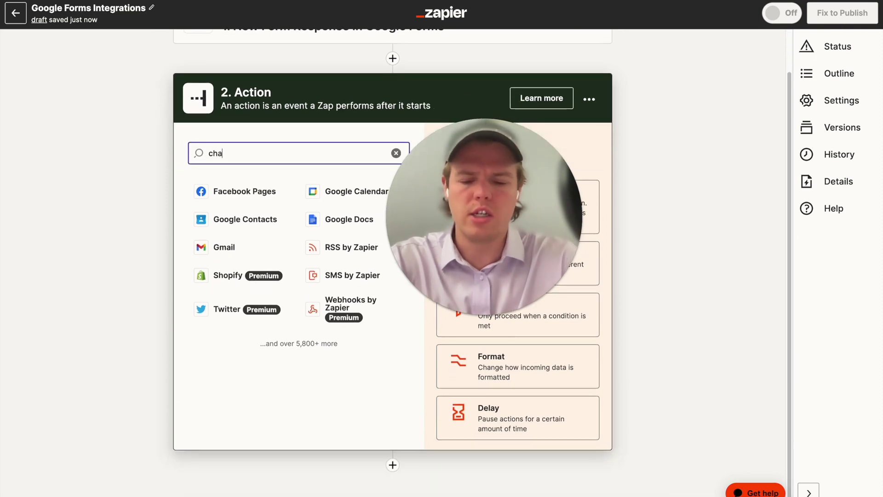
click(223, 192)
click(276, 273)
click(248, 309)
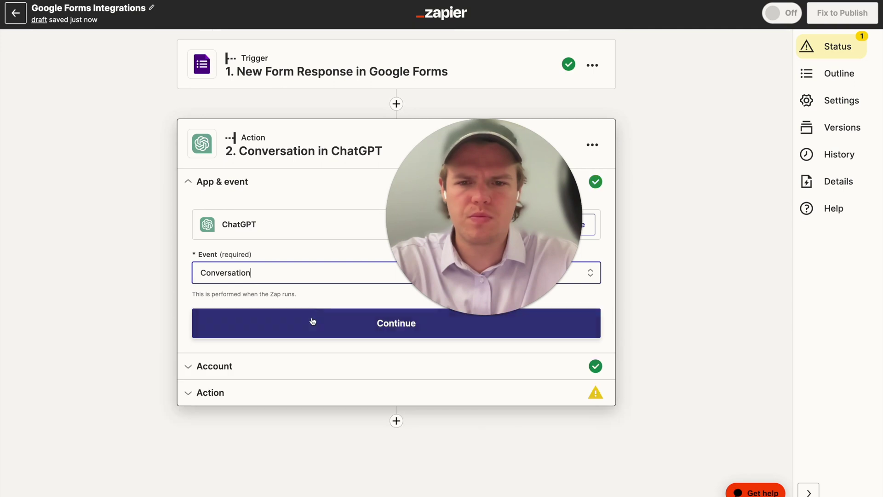
click(312, 321)
click(244, 328)
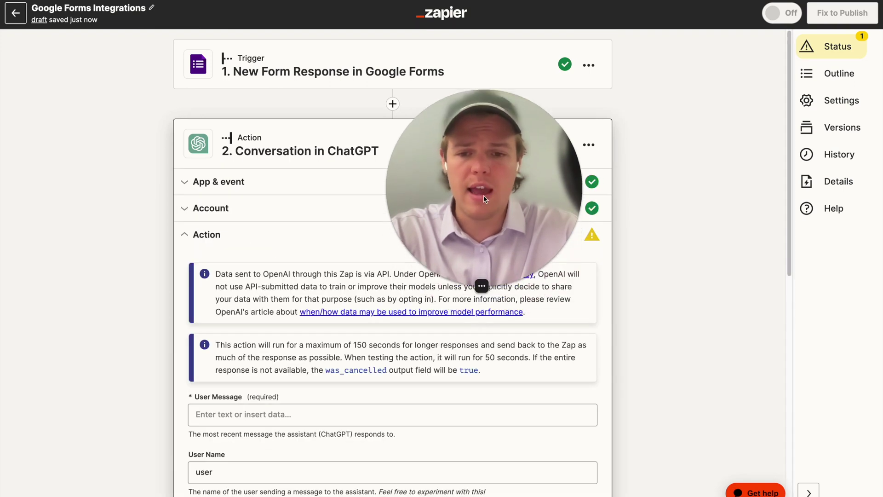
- Browse the Google Forms response fields available for the User Message
drag(484, 227, 459, 204)
scroll(305, 363, down, 3)
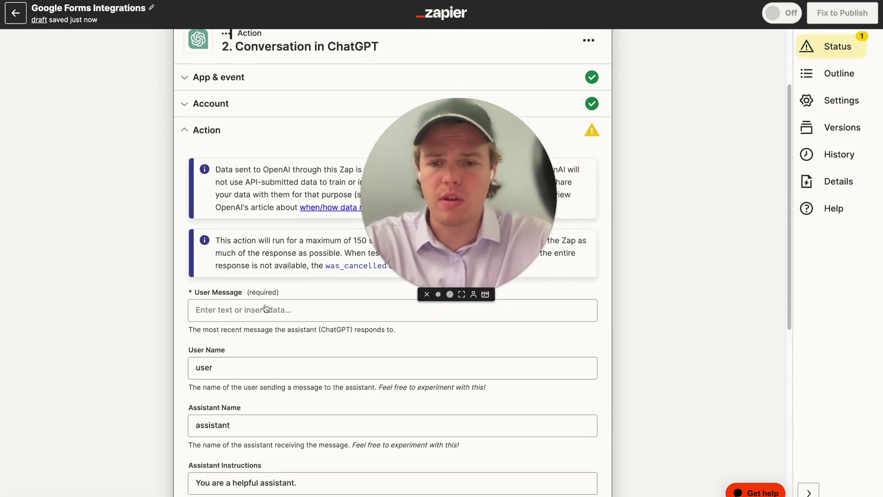
click(261, 309)
scroll(294, 317, down, 3)
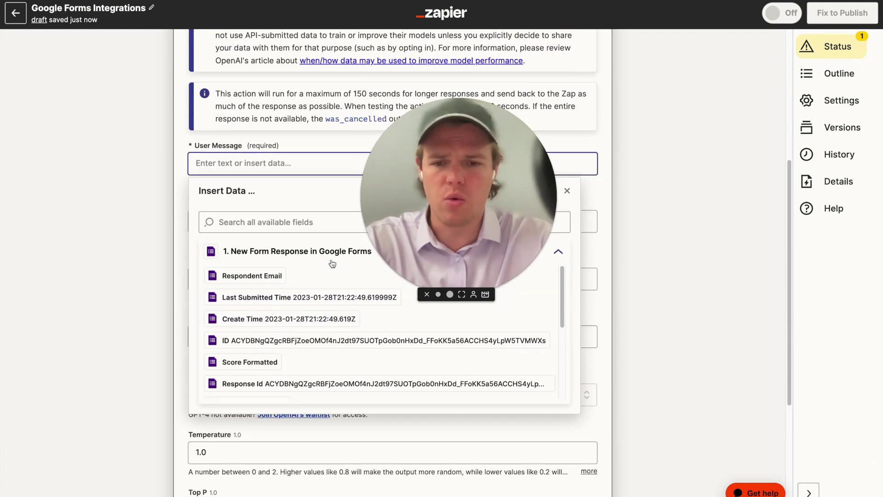
scroll(332, 295, down, 1)
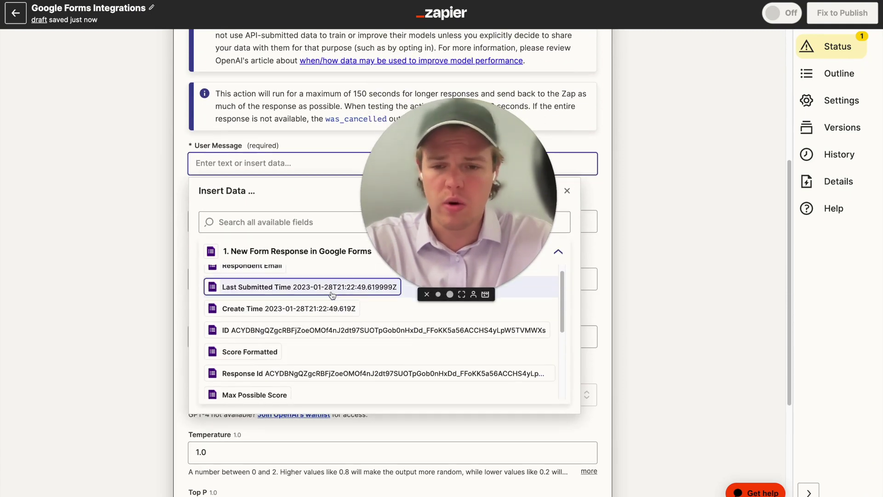
scroll(332, 295, down, 2)
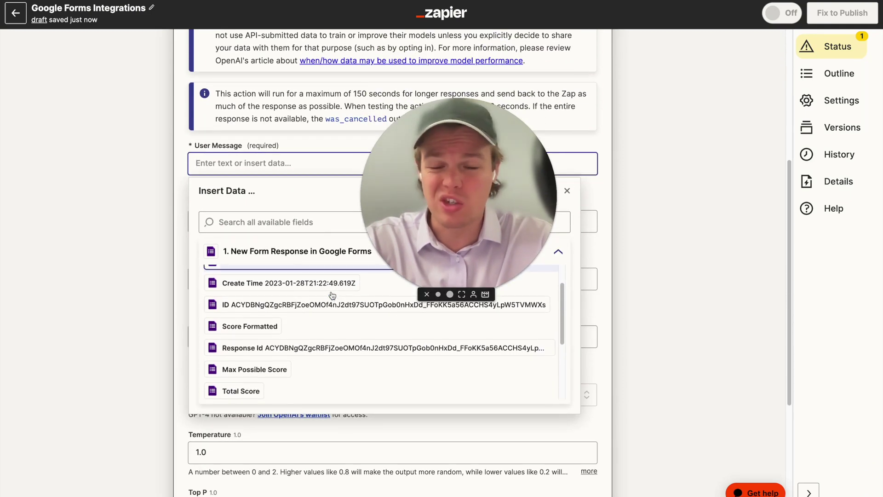
scroll(332, 295, down, 4)
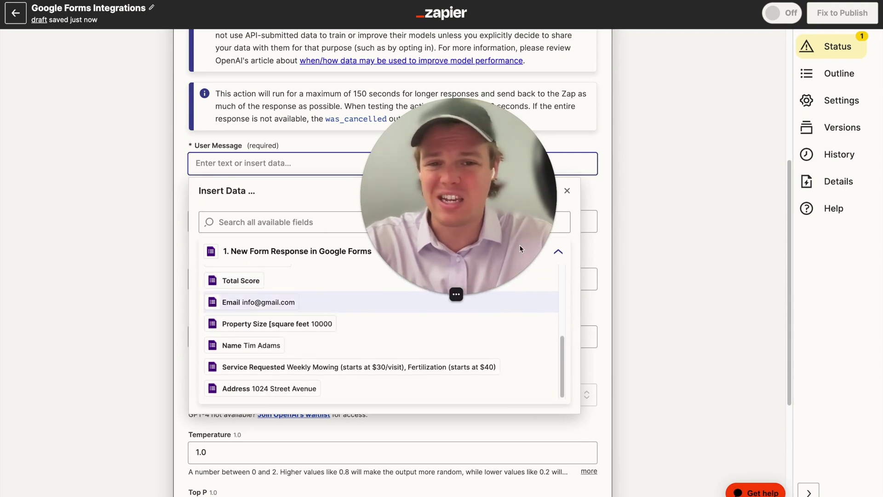
- Bring the form fields back up for User Message and place the cursor to begin the prompt
drag(501, 228, 459, 171)
click(249, 163)
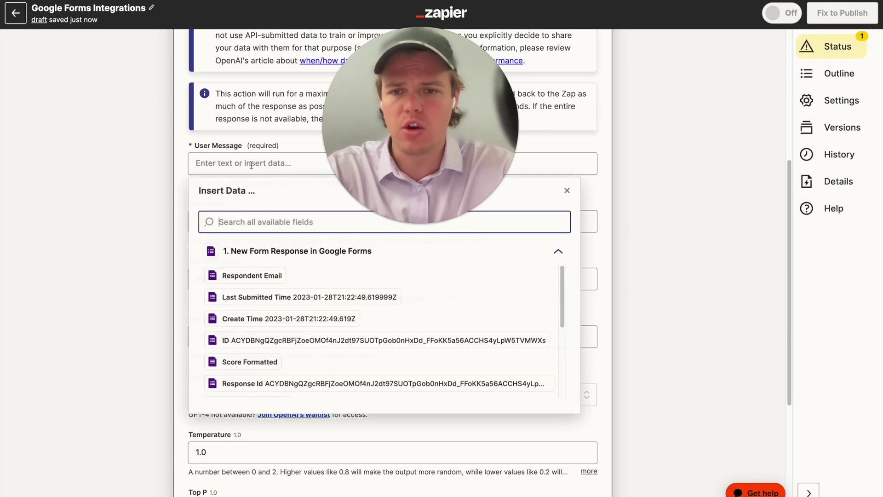
scroll(295, 299, down, 5)
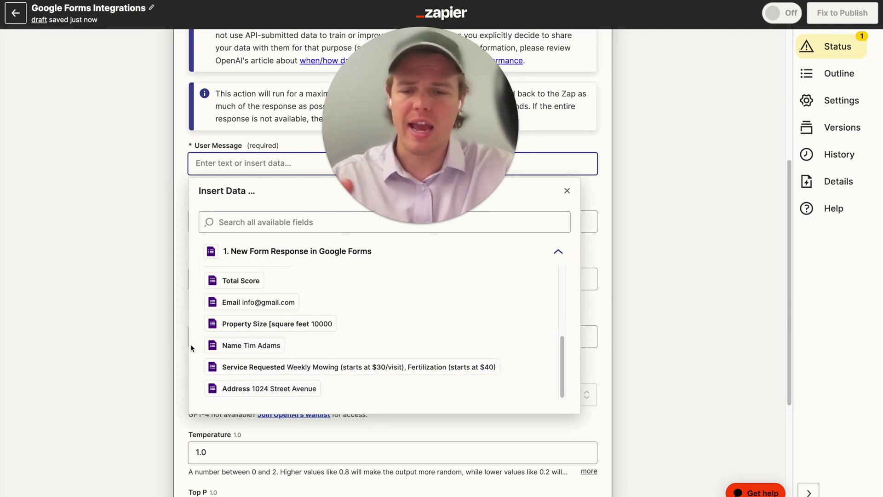
click(140, 335)
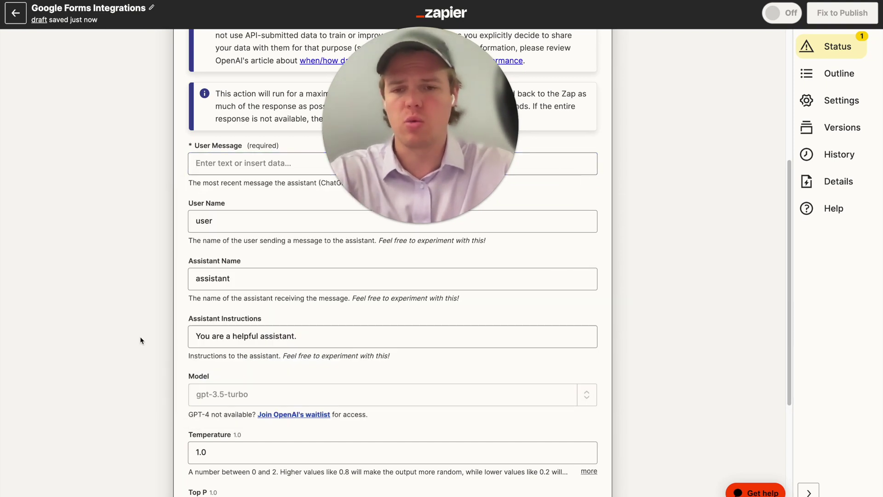
click(234, 170)
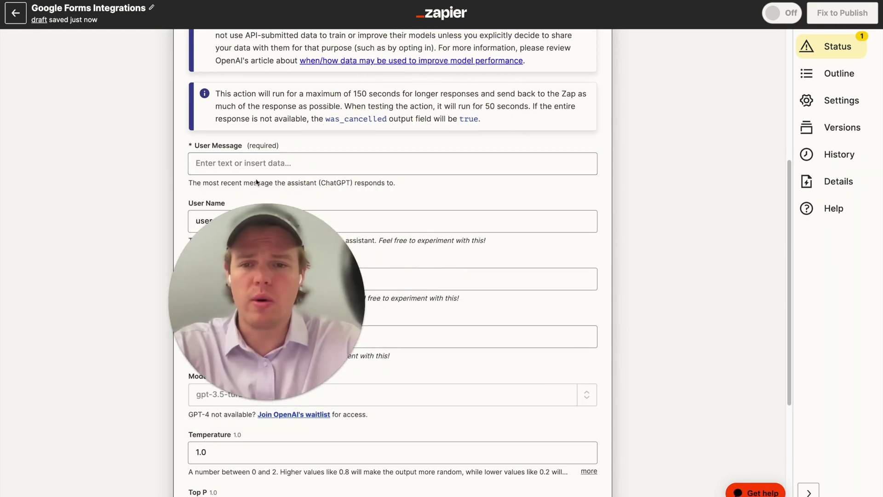
click(408, 164)
- Type the lawn mowing company context paragraph followed by a 'Client Lead:' line
text(C)
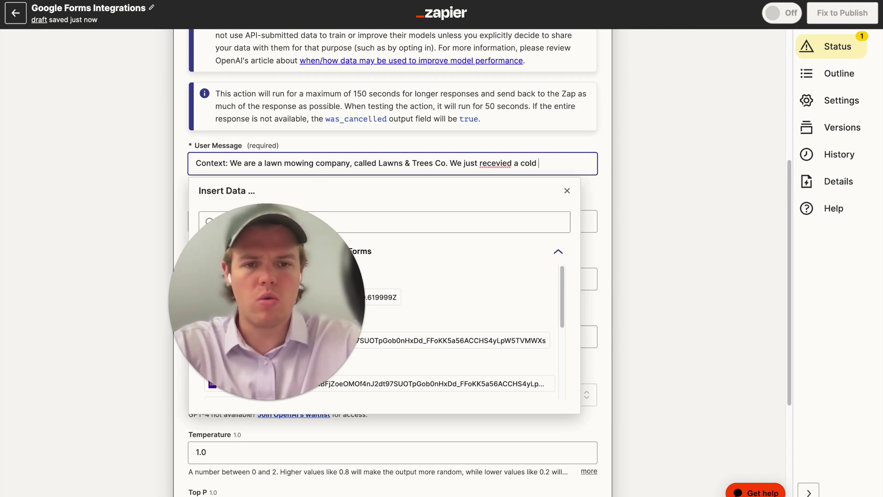
text(ne of our forms)
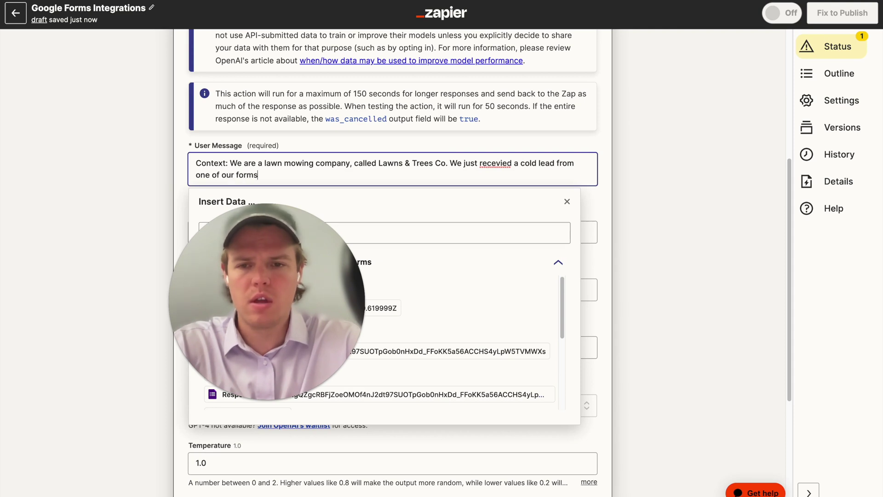
key(Return)
key(BackSpace)
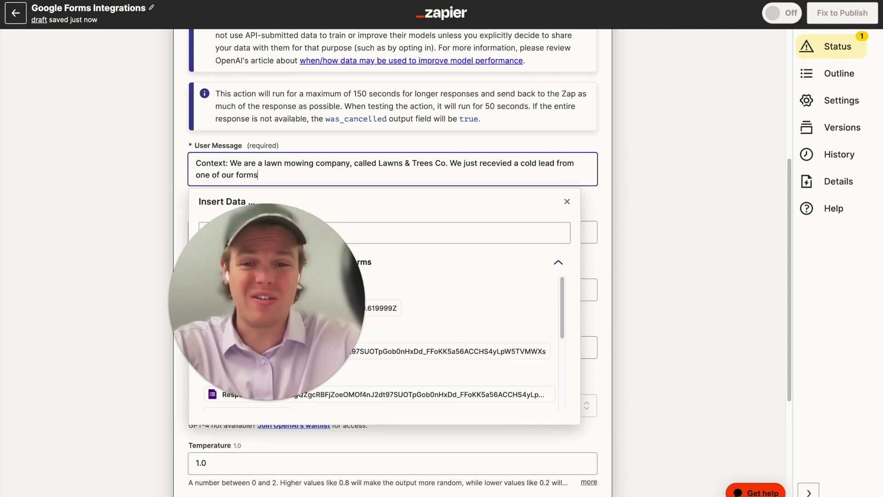
text(>)
key(Return)
key(BackSpace)
key(BackSpace)
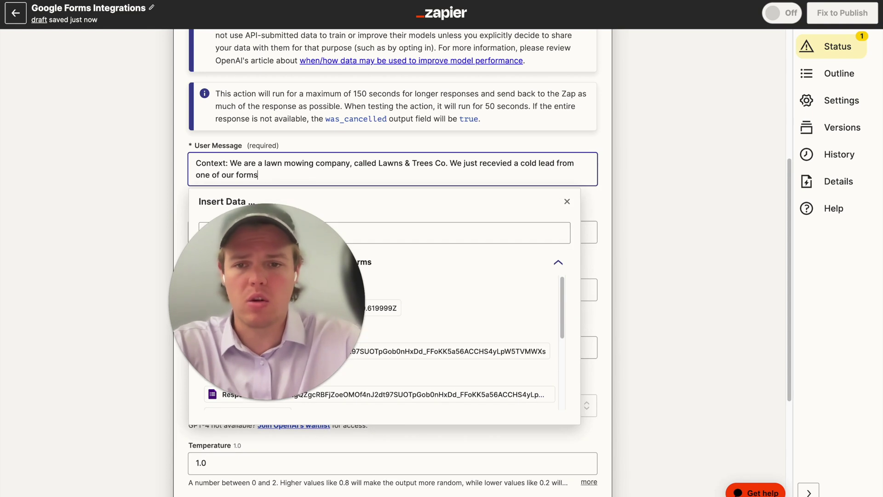
key(Return)
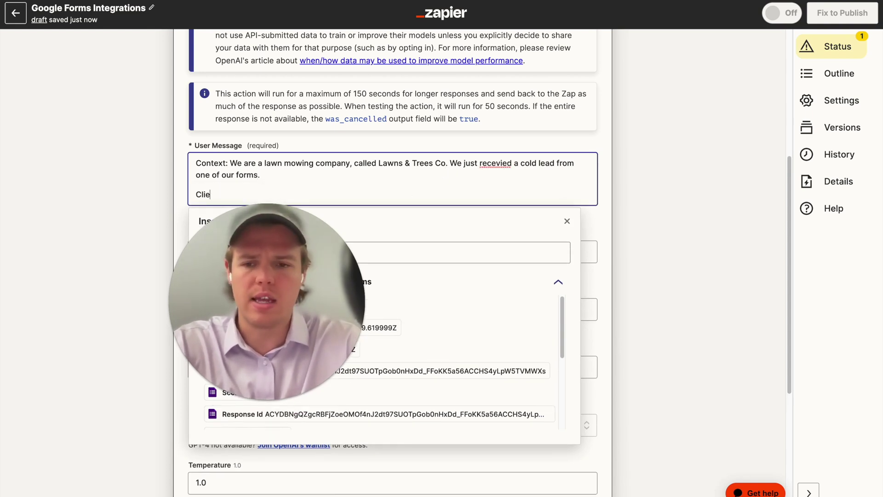
text(Client Lead:)
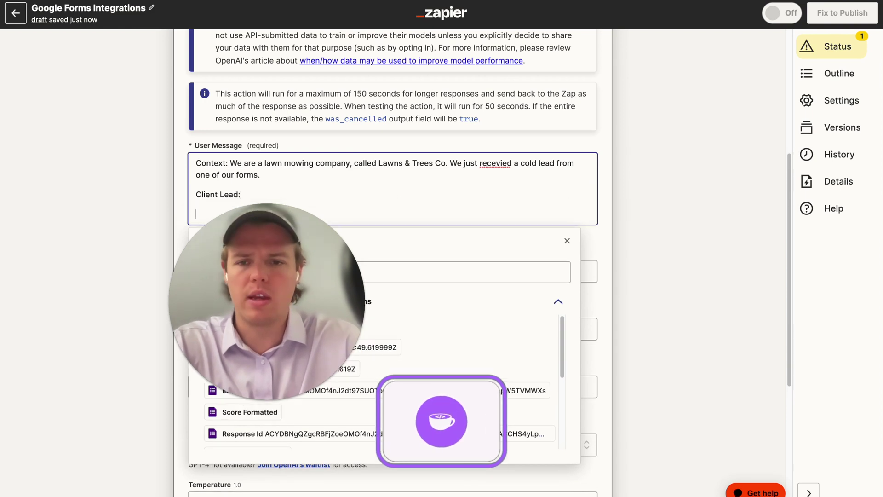
- Add Name, Services Requested and Property Size labels, inserting the form's Name answer inside 'Name: ()'
click(533, 278)
click(276, 197)
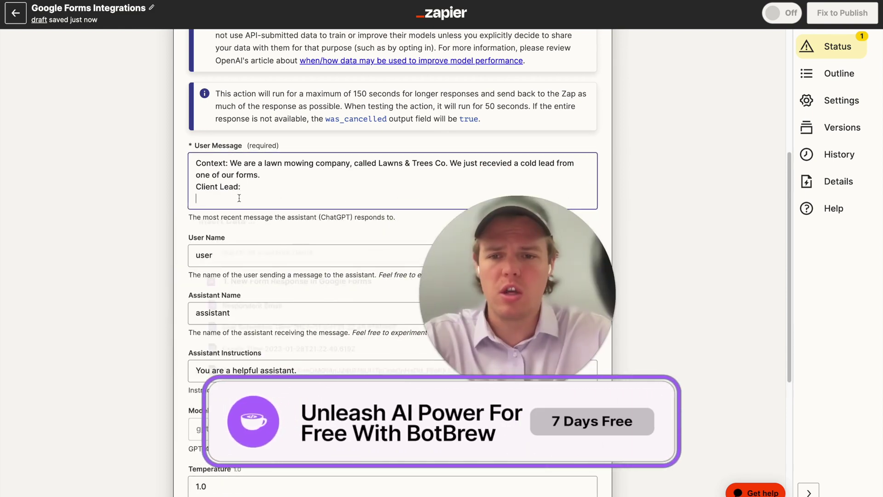
text(Name)
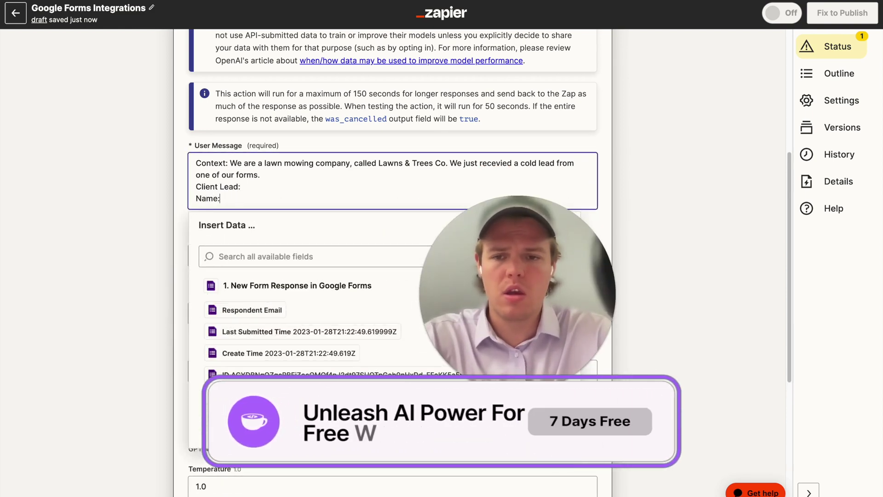
text(:)
key(Return)
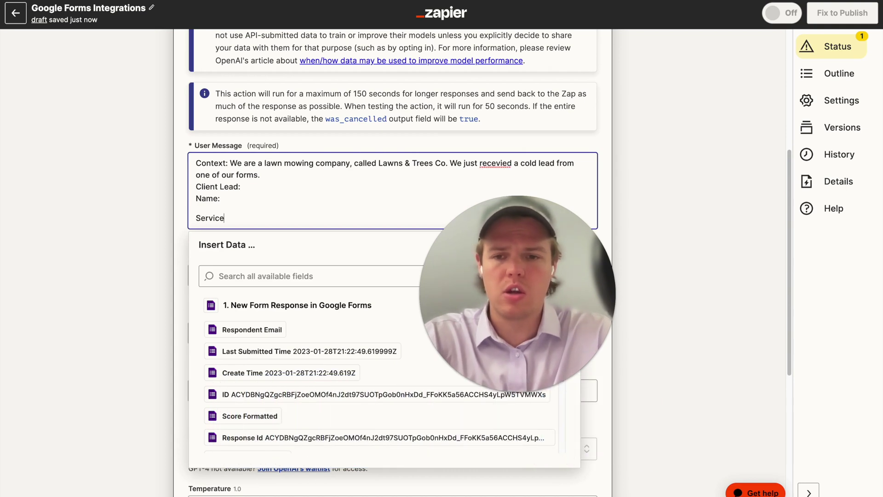
key(Return)
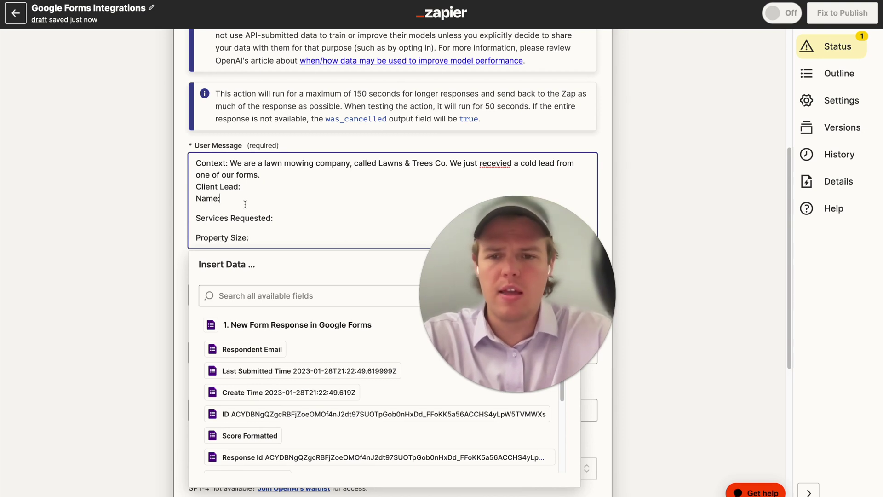
text(())
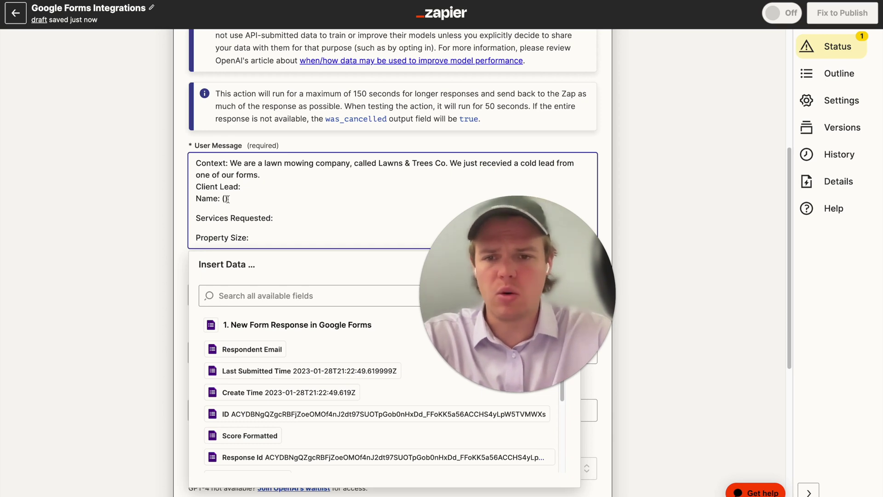
scroll(302, 370, down, 5)
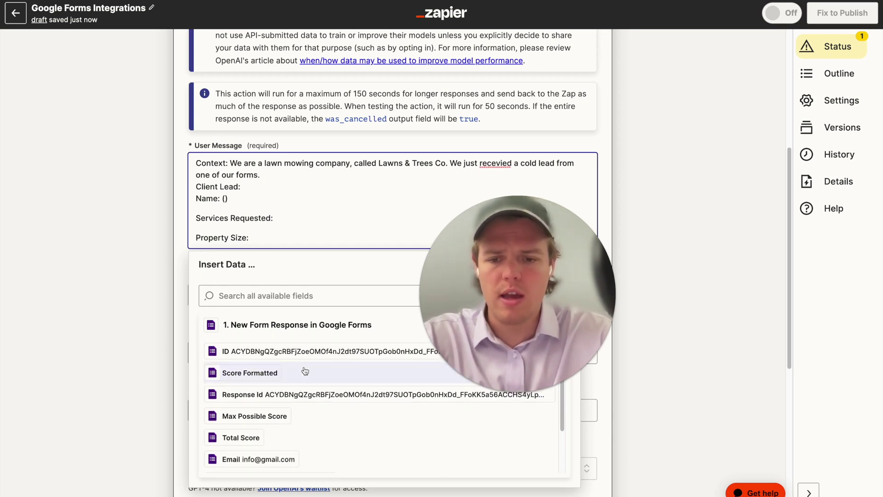
scroll(300, 404, down, 1)
click(282, 383)
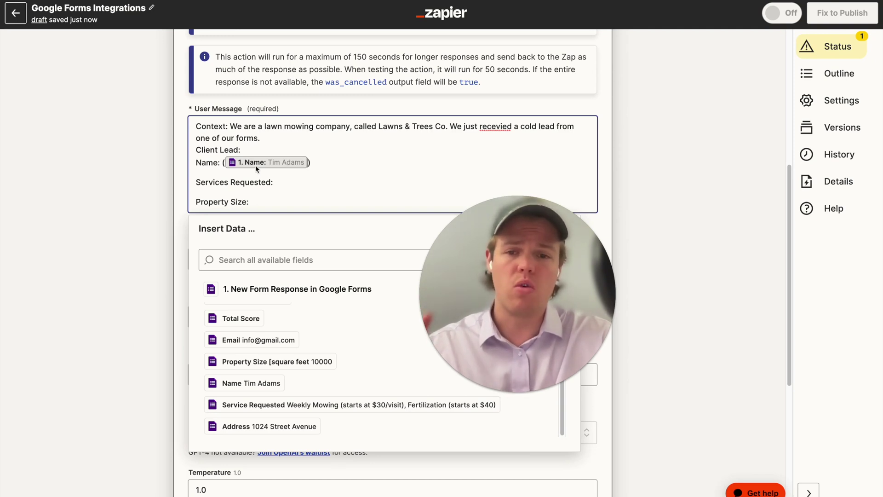
- Insert the Service Requested and Property Size answers and end with 'Generate a Email Subject and email Body'
click(312, 166)
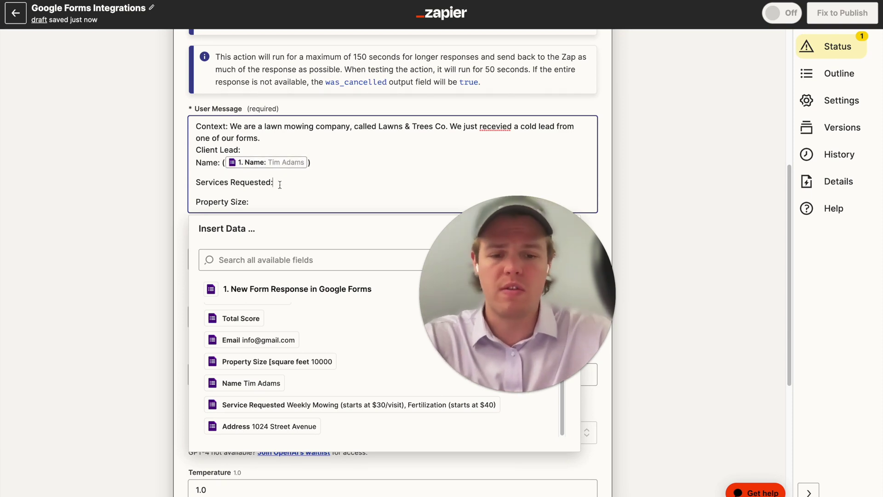
click(345, 404)
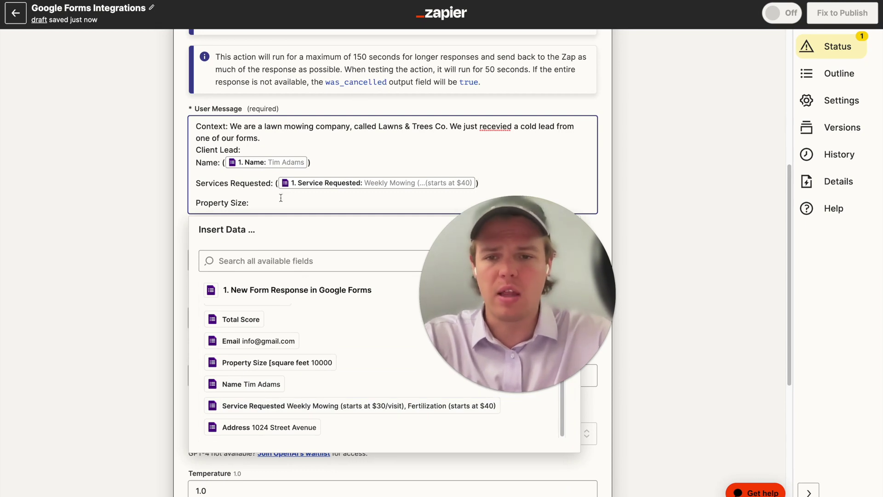
click(258, 363)
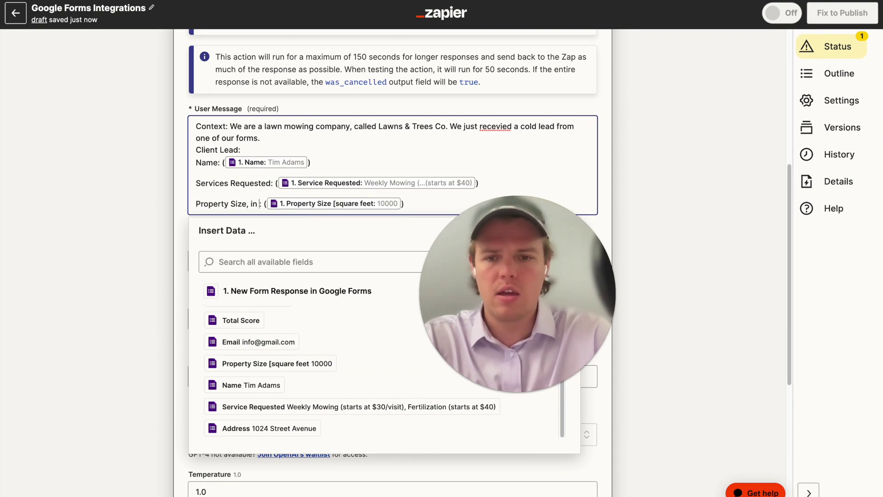
text(t)
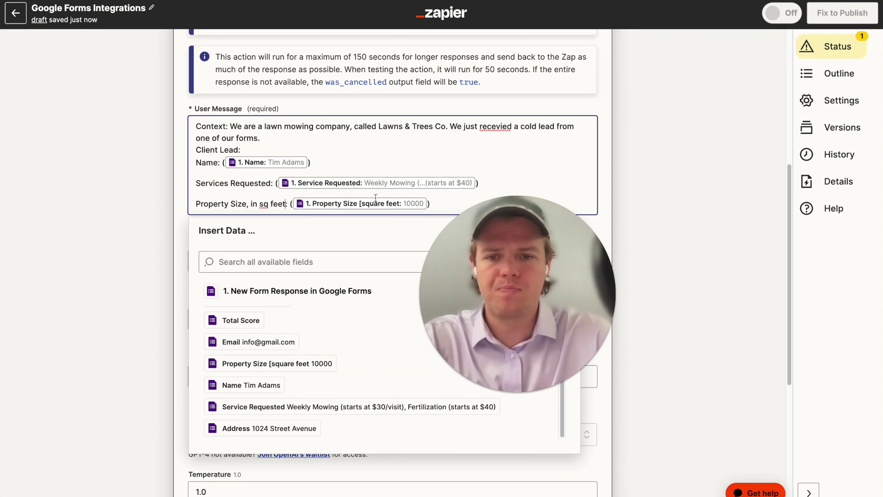
click(443, 205)
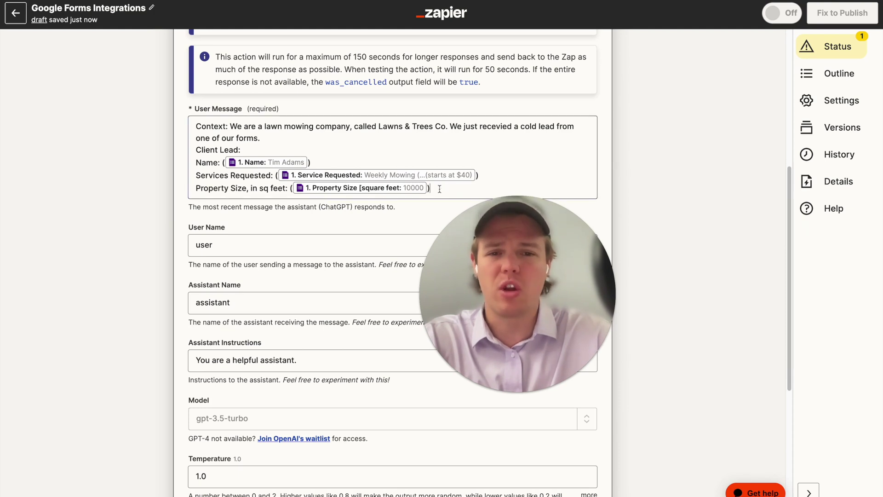
click(445, 183)
text(Generate a Email Subject and email Body)
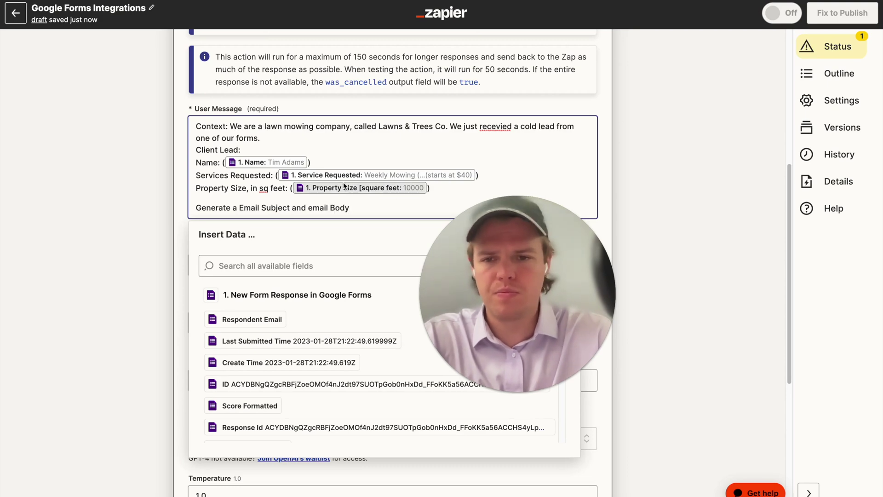
click(553, 214)
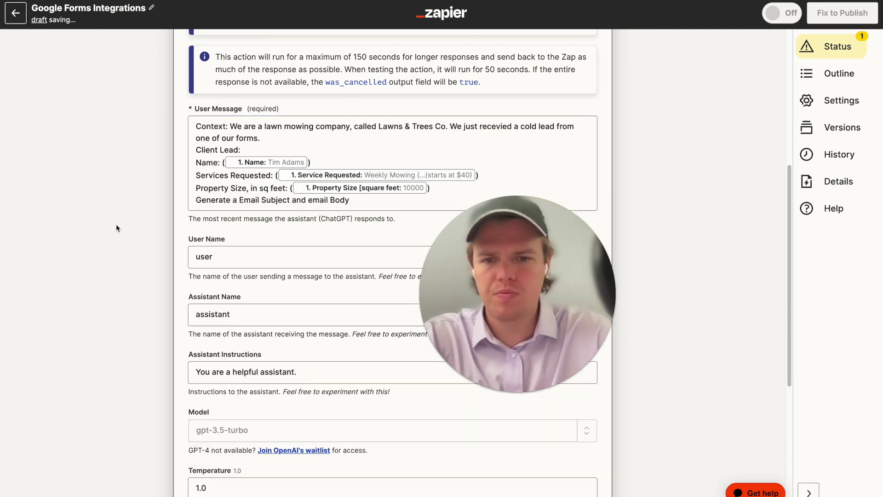
- Set the ChatGPT model to gpt-4 with memory key 'lawnem' and continue to testing
scroll(272, 299, down, 5)
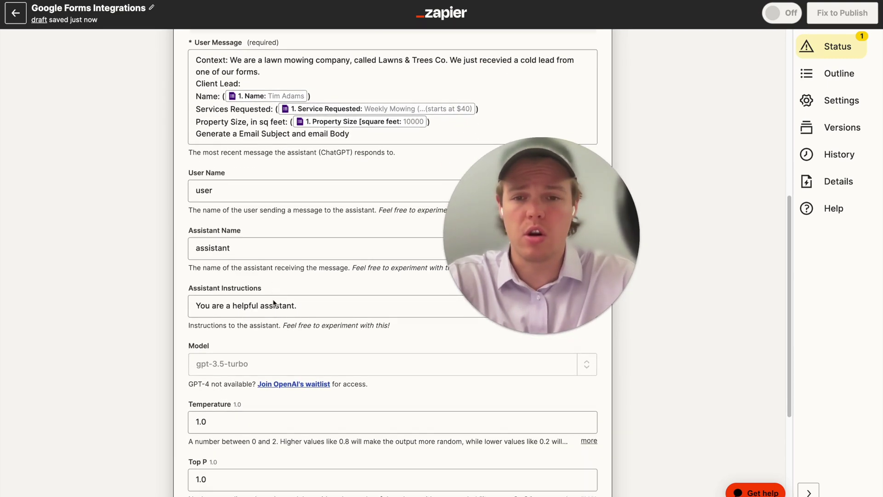
click(317, 198)
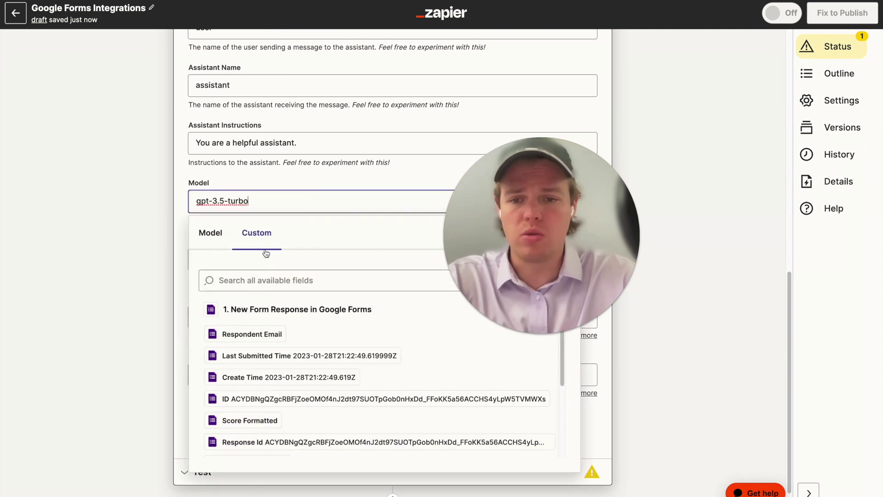
click(215, 242)
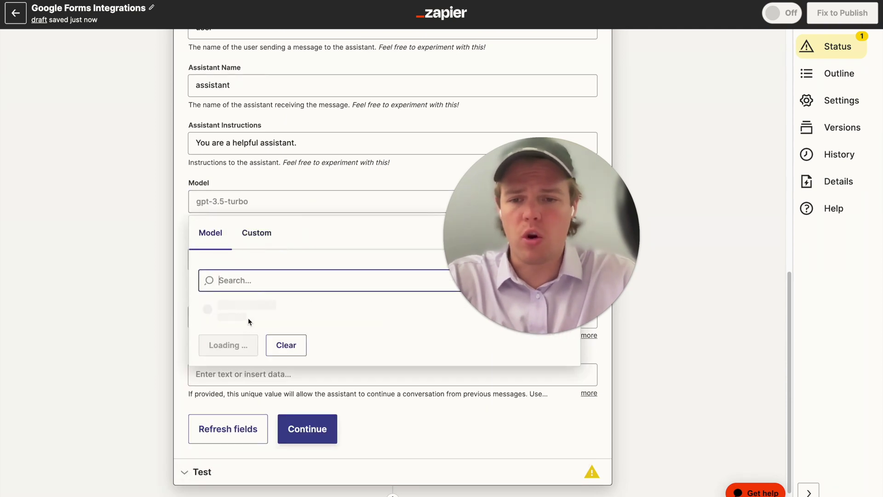
click(248, 400)
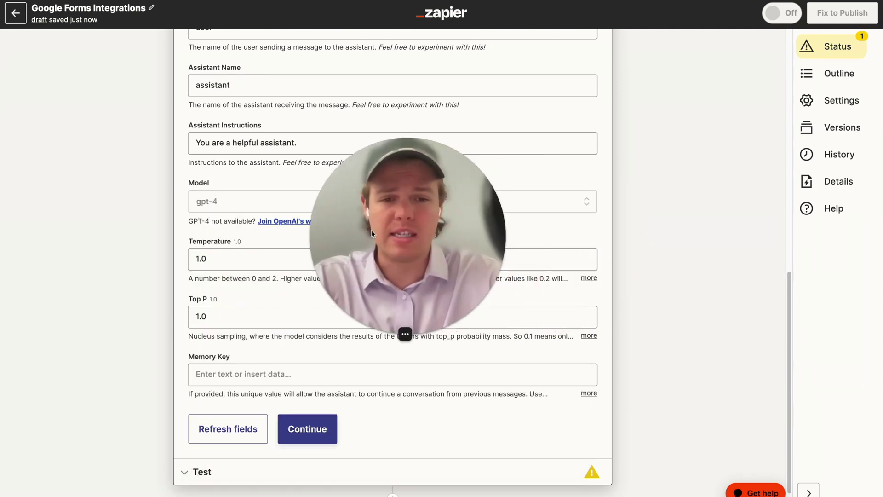
scroll(136, 276, up, 3)
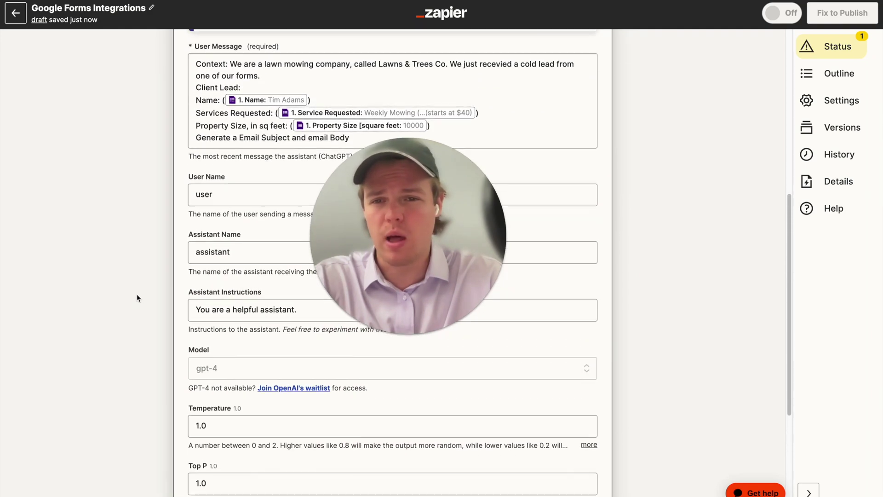
scroll(137, 296, down, 4)
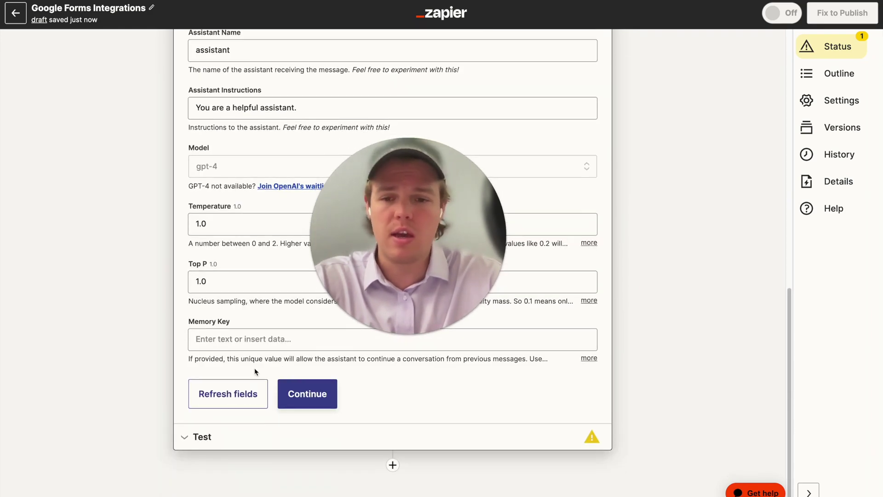
click(253, 339)
text(lawnem)
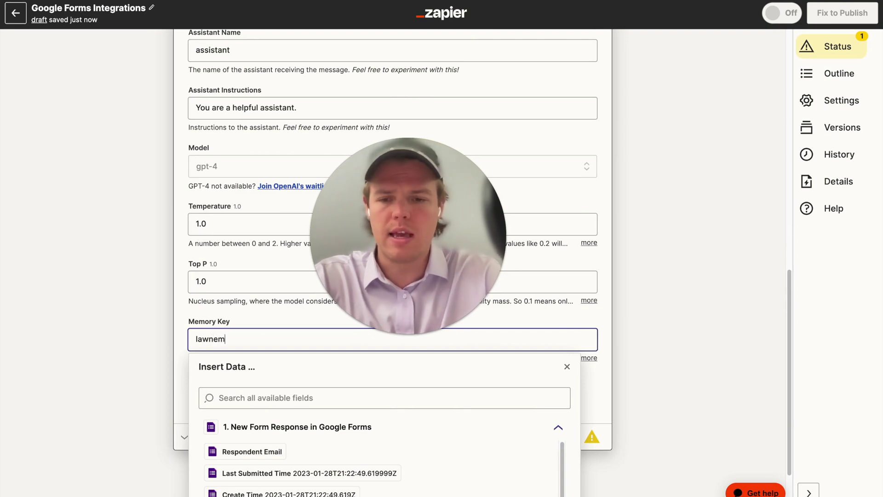
click(146, 330)
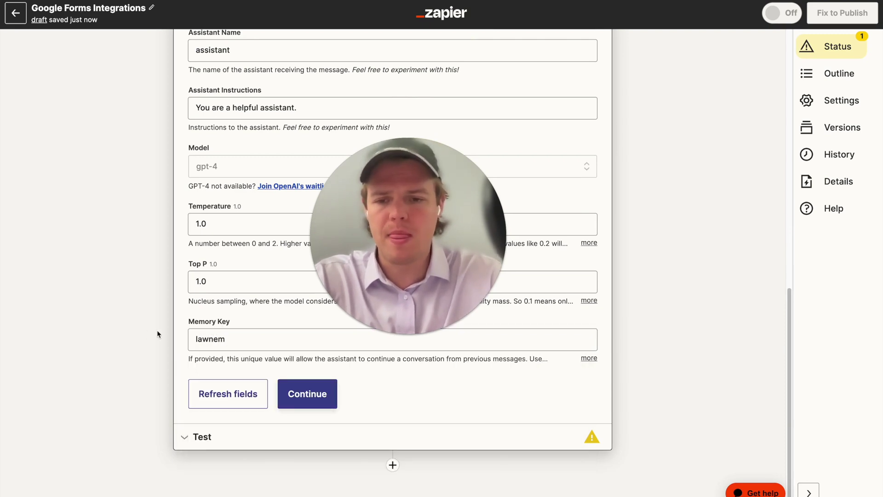
click(308, 395)
scroll(203, 312, down, 3)
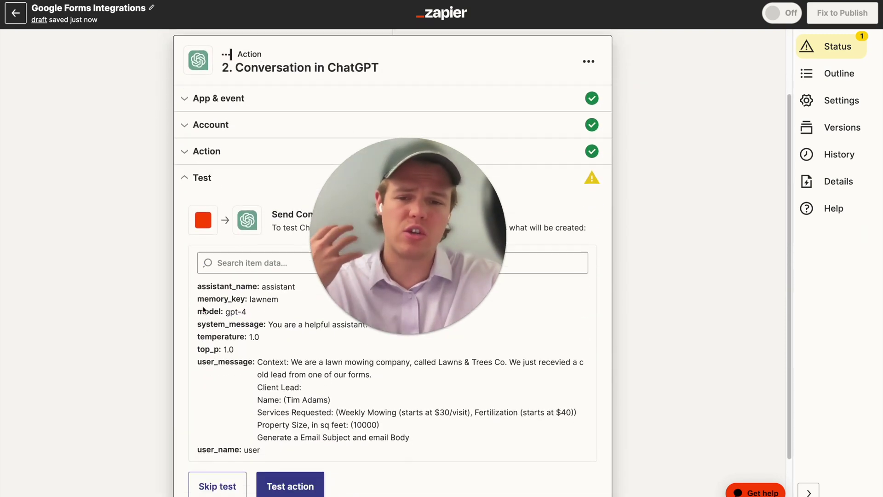
- Test the ChatGPT step and review its email, subject 'Lawns & Trees Co. - Customized Lawn Care Services'
click(290, 450)
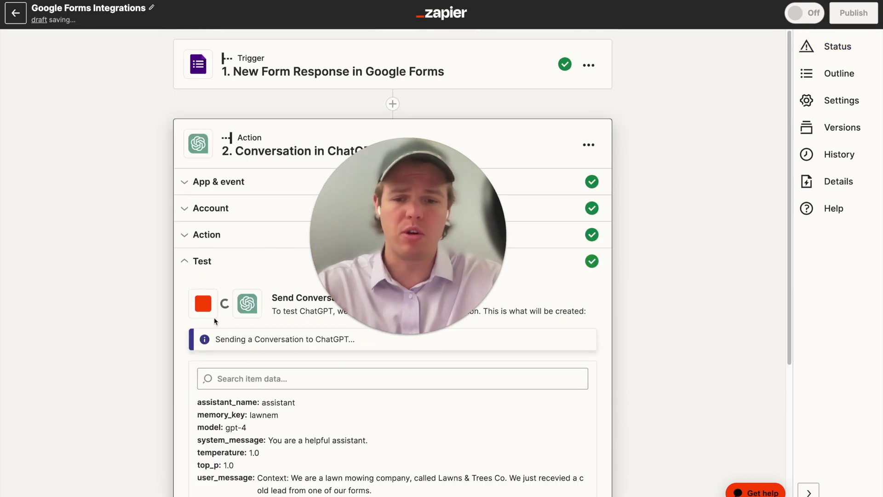
scroll(167, 331, down, 4)
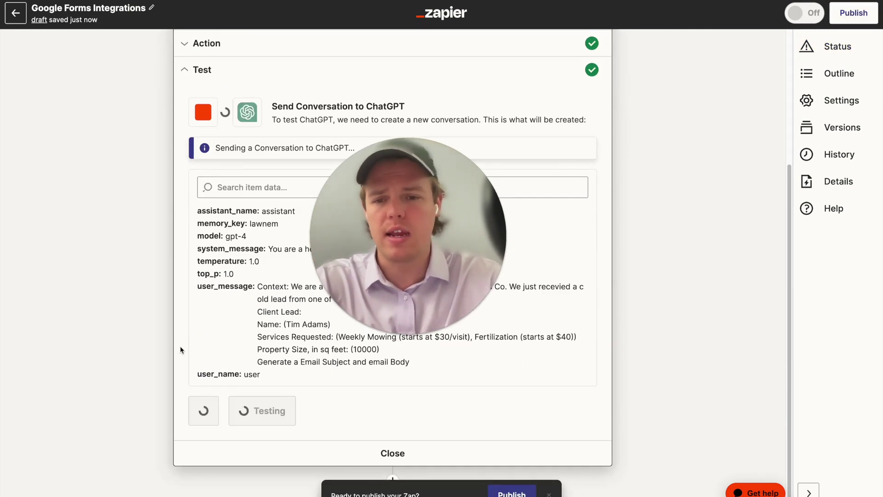
scroll(179, 350, up, 1)
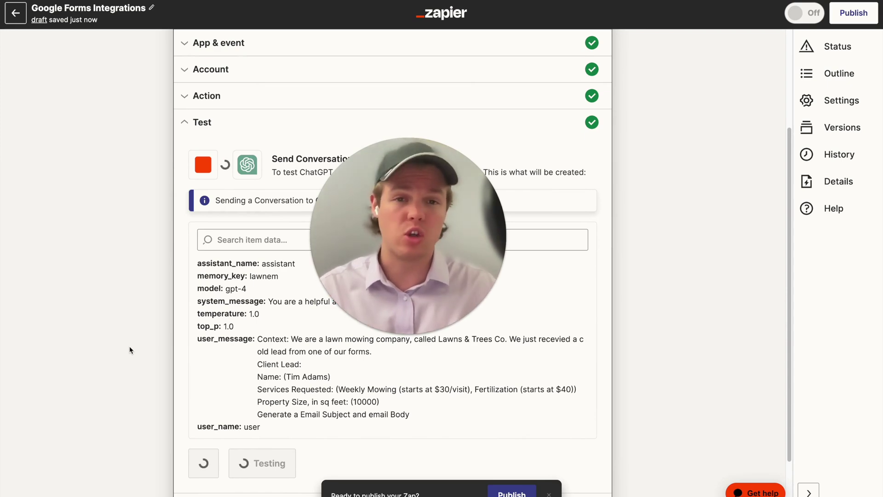
scroll(371, 366, up, 8)
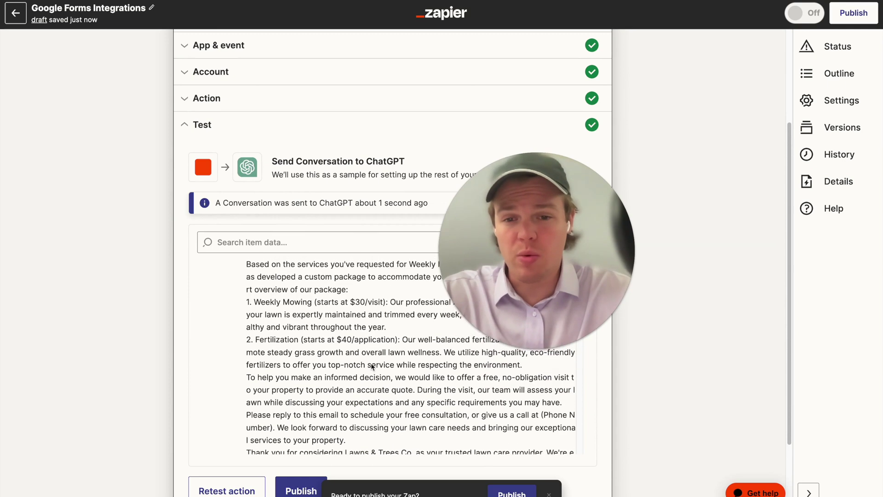
scroll(372, 367, up, 2)
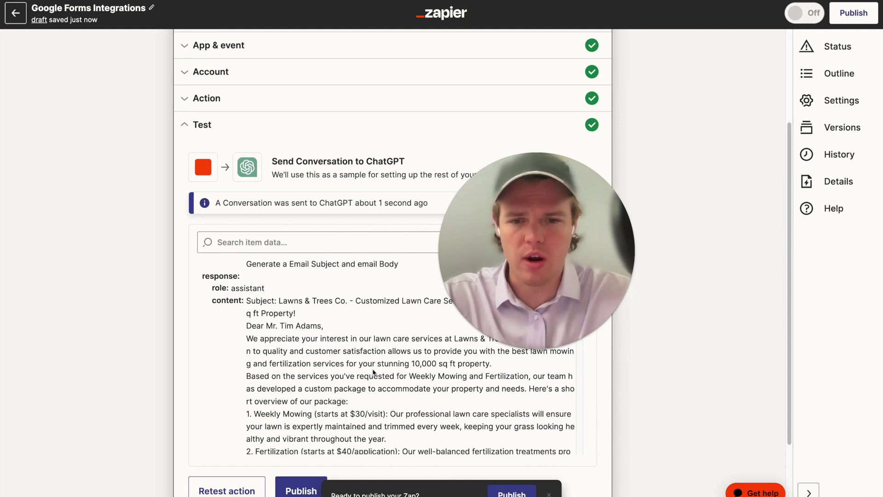
scroll(374, 372, down, 1)
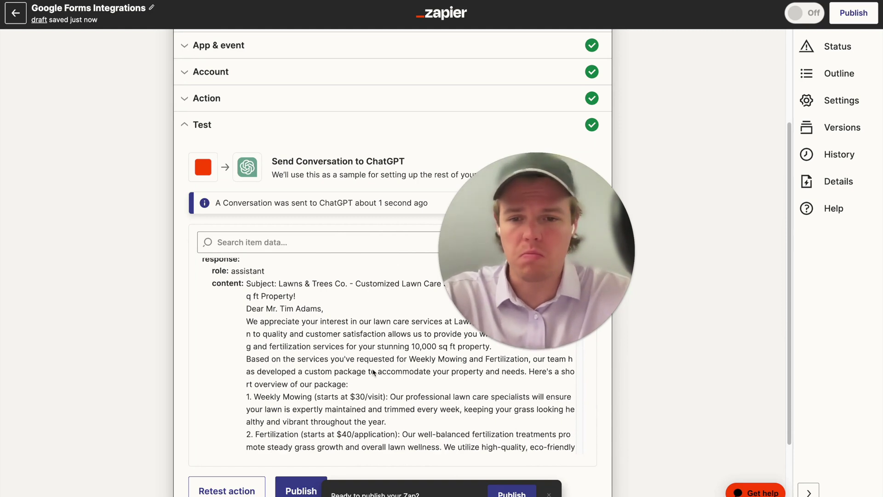
scroll(374, 372, down, 5)
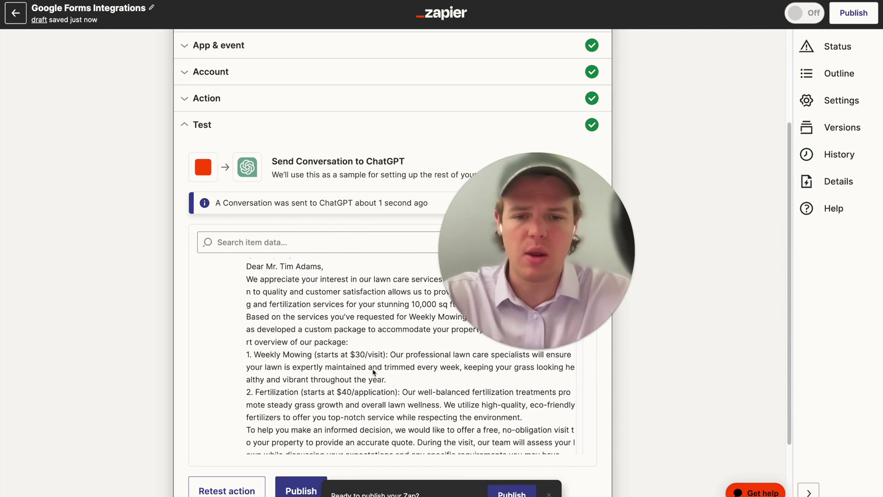
scroll(373, 372, up, 10)
scroll(261, 215, up, 3)
- Confirm the ChatGPT action settings unchanged and insert a new step below it
click(264, 208)
scroll(347, 405, down, 5)
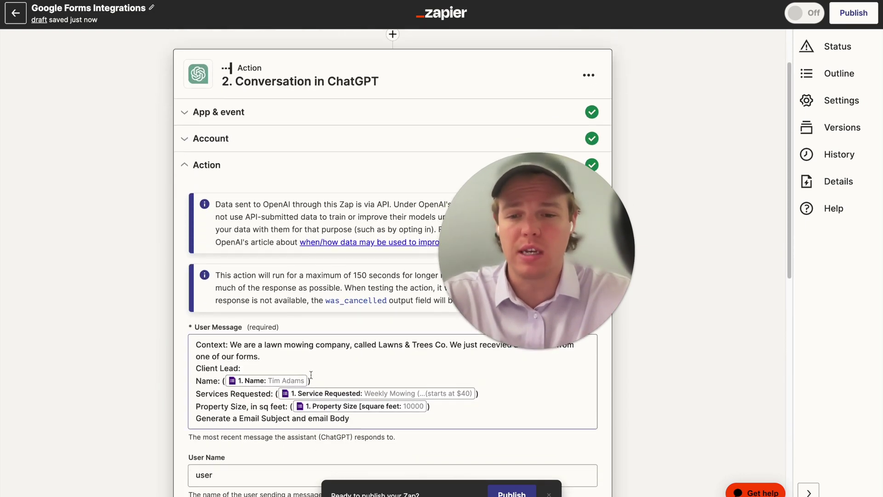
scroll(346, 405, down, 3)
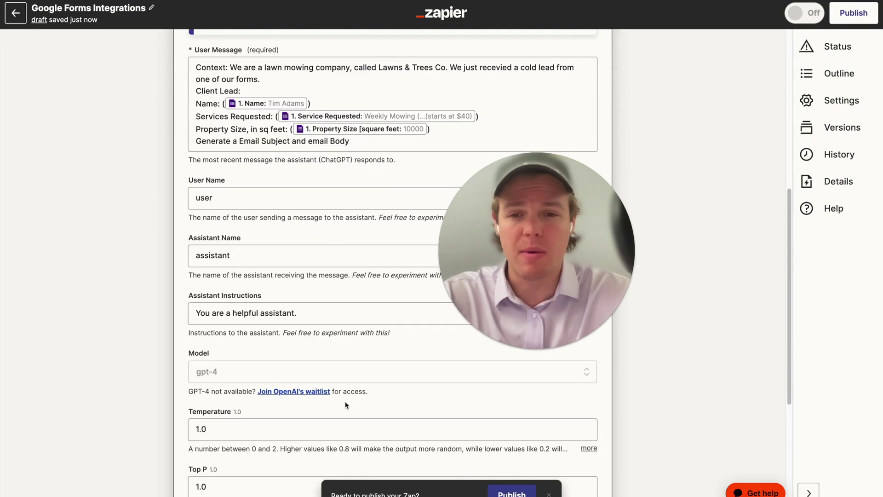
scroll(321, 298, down, 5)
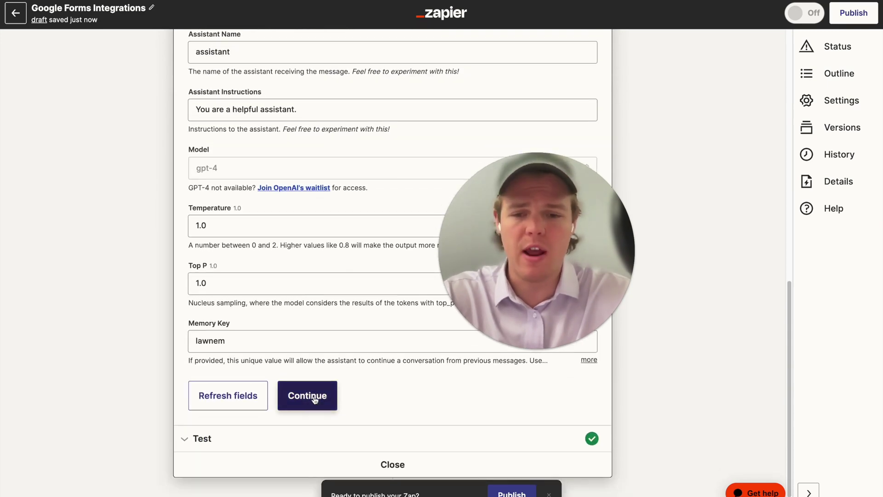
click(306, 395)
scroll(364, 323, down, 4)
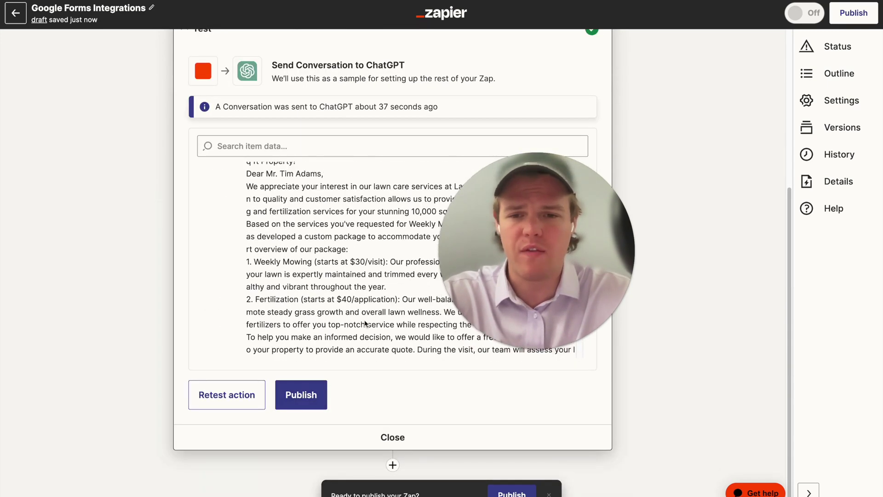
scroll(231, 272, up, 1)
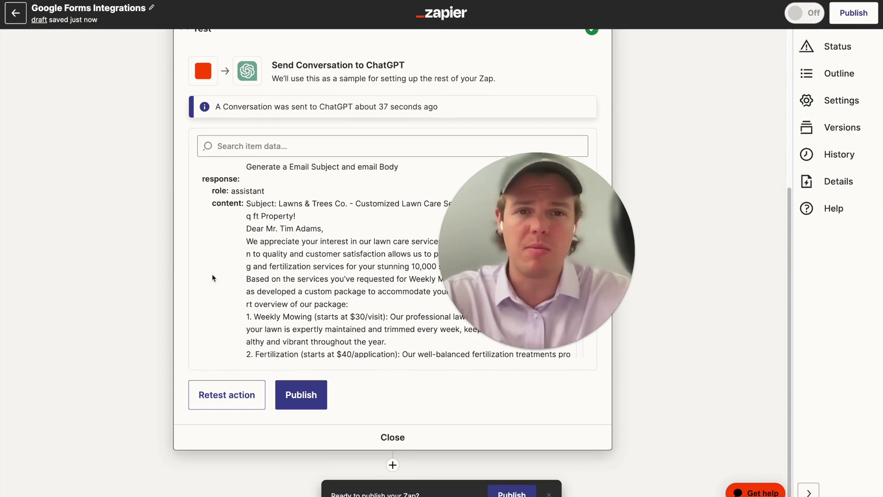
click(392, 465)
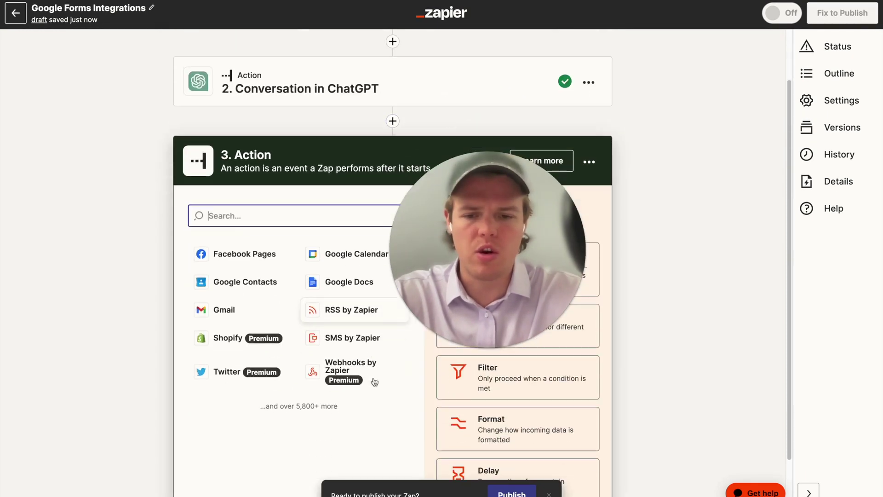
- Set step 3 to Formatter by Zapier with the Text event
text(forma)
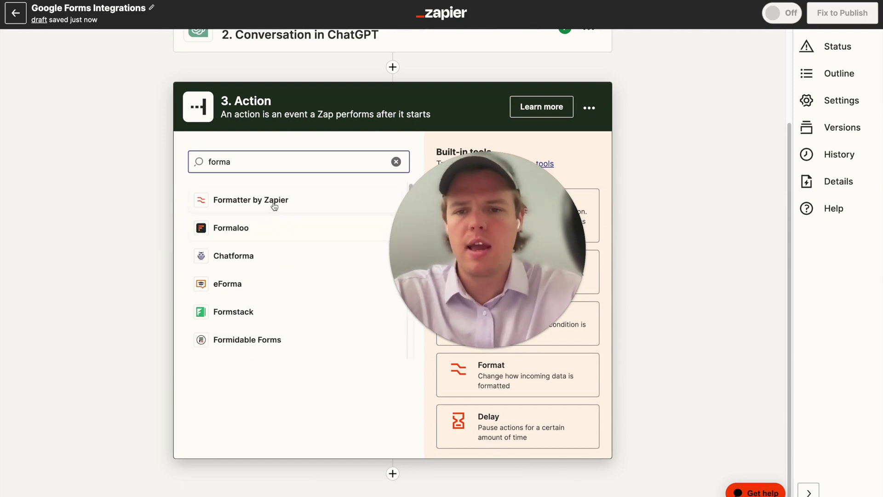
click(275, 201)
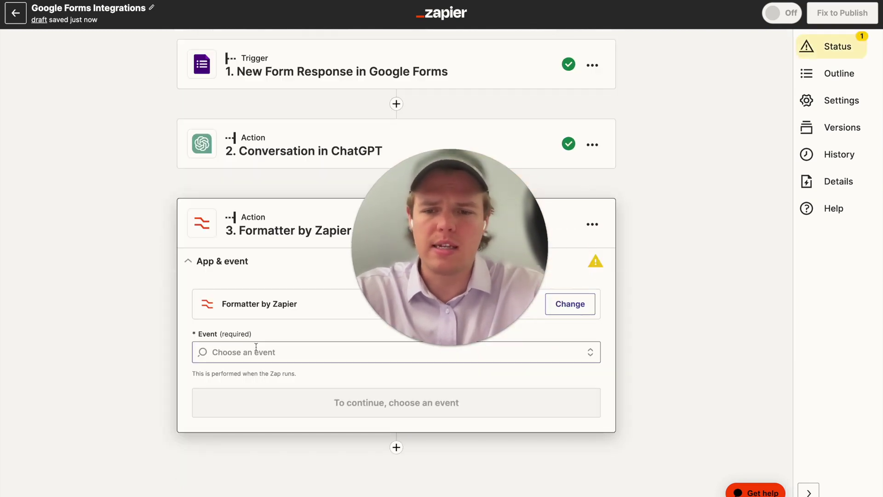
click(256, 352)
click(276, 289)
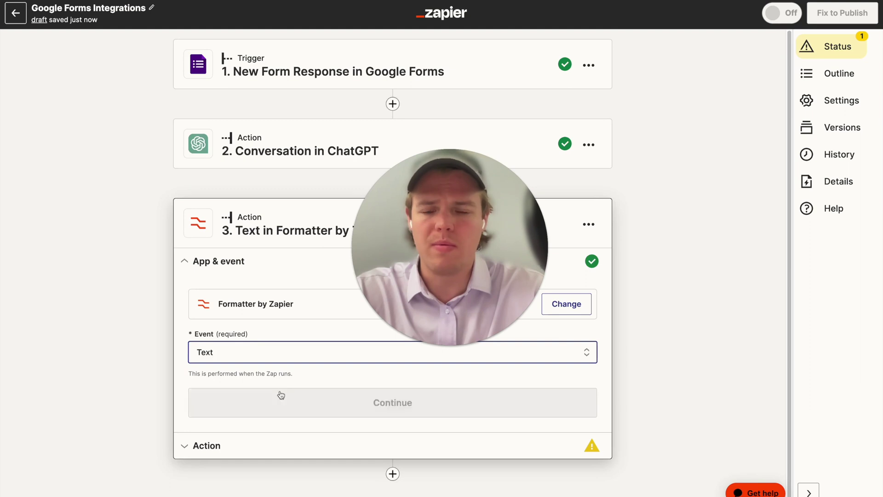
click(276, 403)
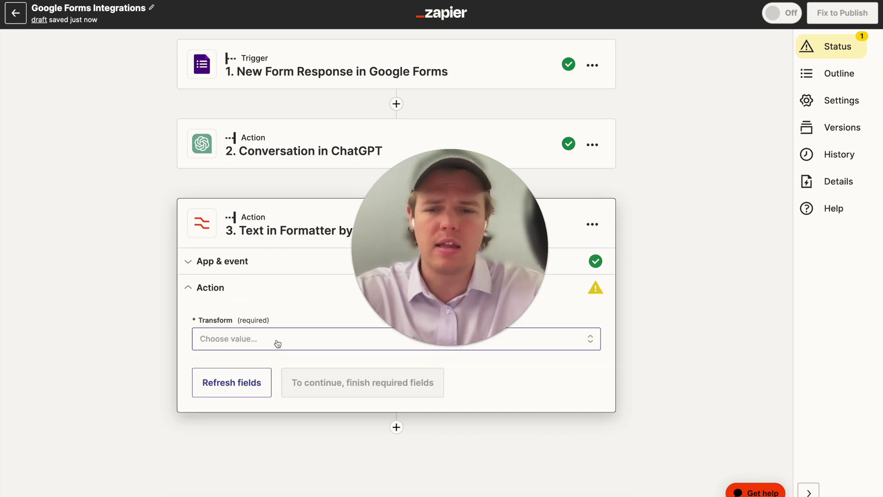
- Choose the Split Text transform with ChatGPT's Assistant Response Message as the input
click(277, 343)
text(spli)
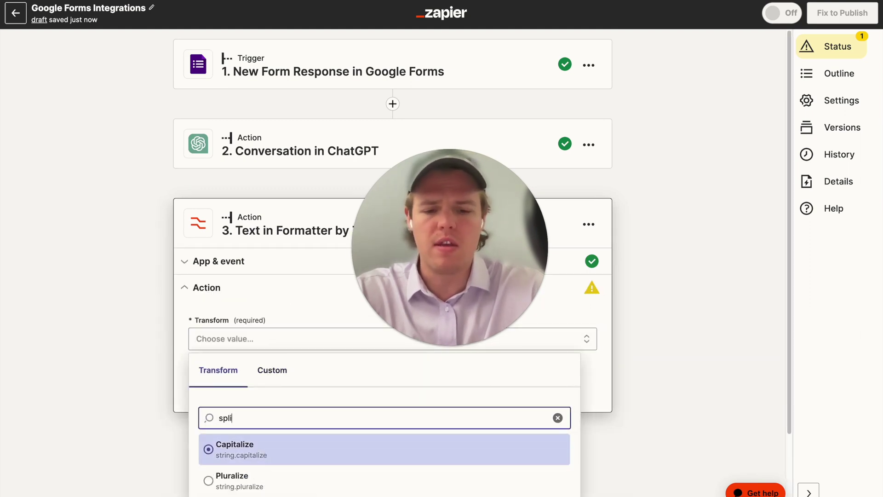
text(t)
click(259, 443)
scroll(164, 395, down, 2)
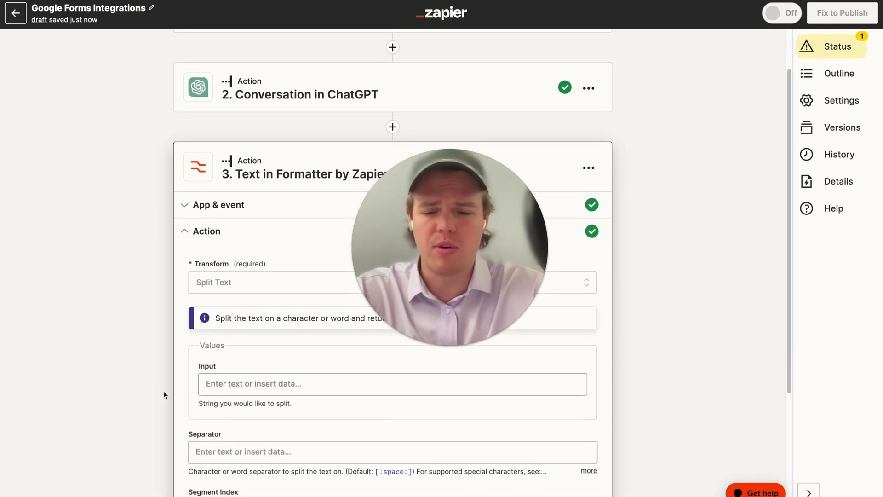
click(260, 355)
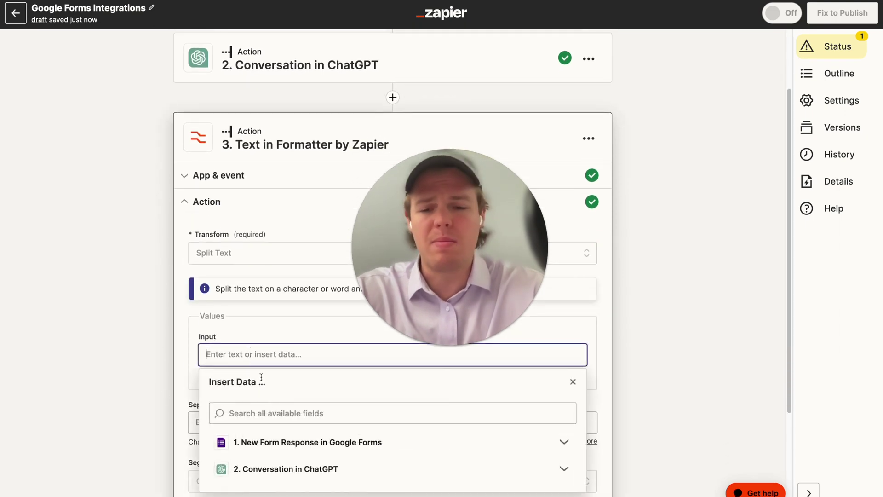
click(285, 469)
scroll(321, 416, down, 5)
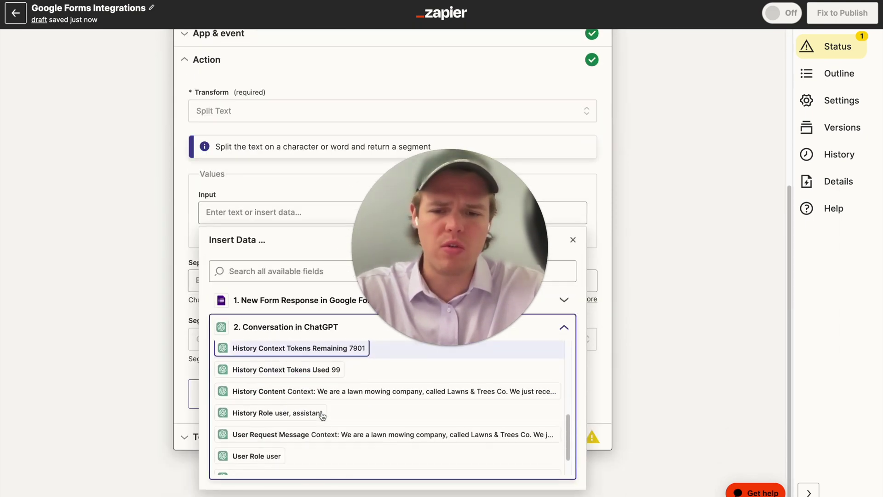
scroll(322, 416, down, 2)
click(354, 442)
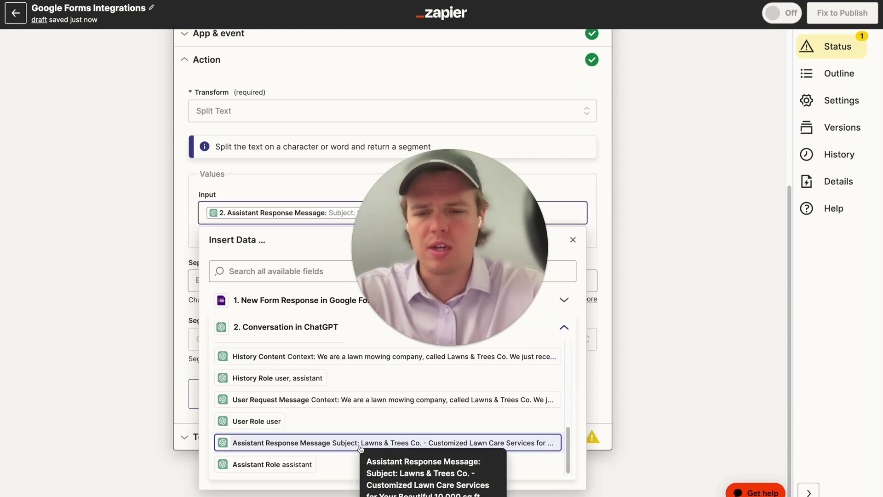
click(147, 333)
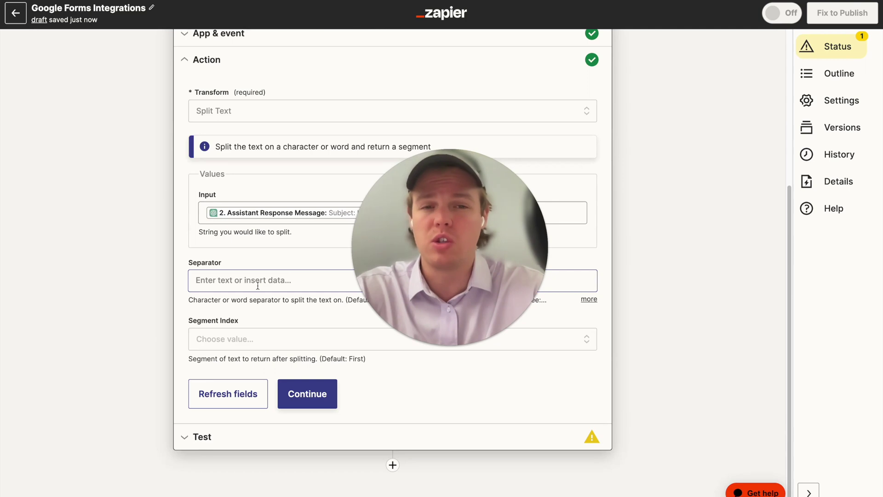
- Keep the [:newline:] separator, return all segments as separate fields, and test the step
click(237, 281)
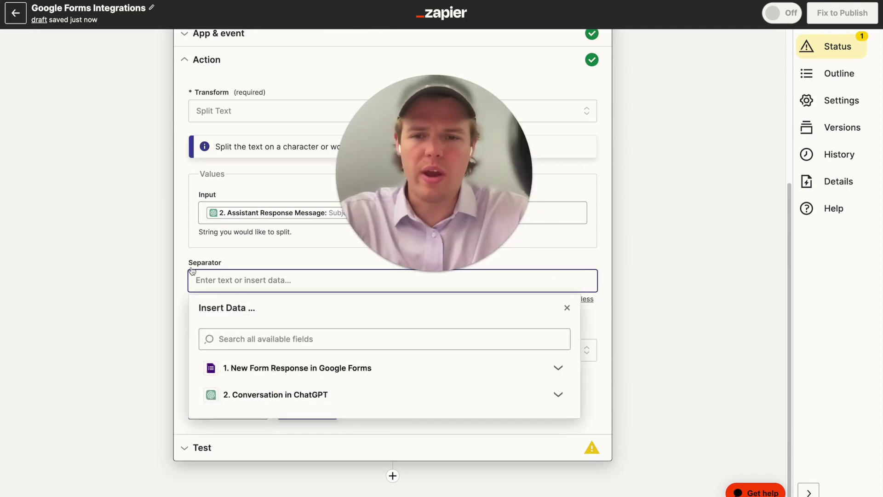
click(231, 247)
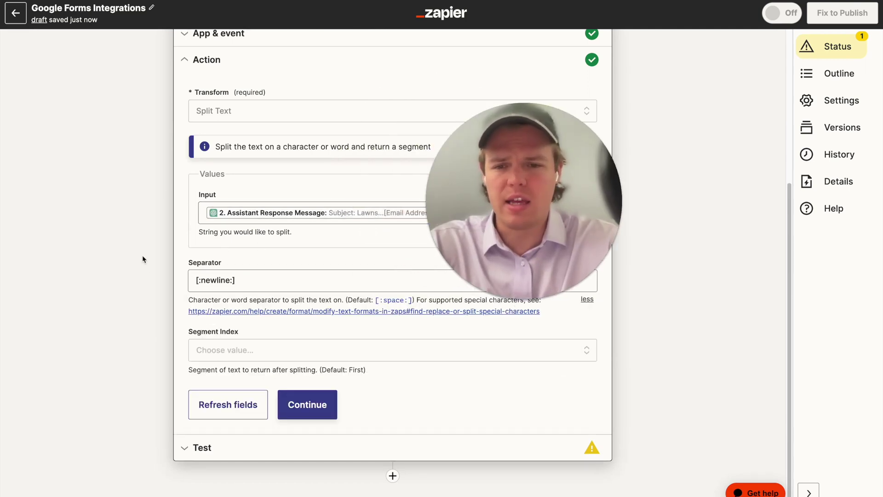
scroll(152, 272, down, 1)
click(294, 345)
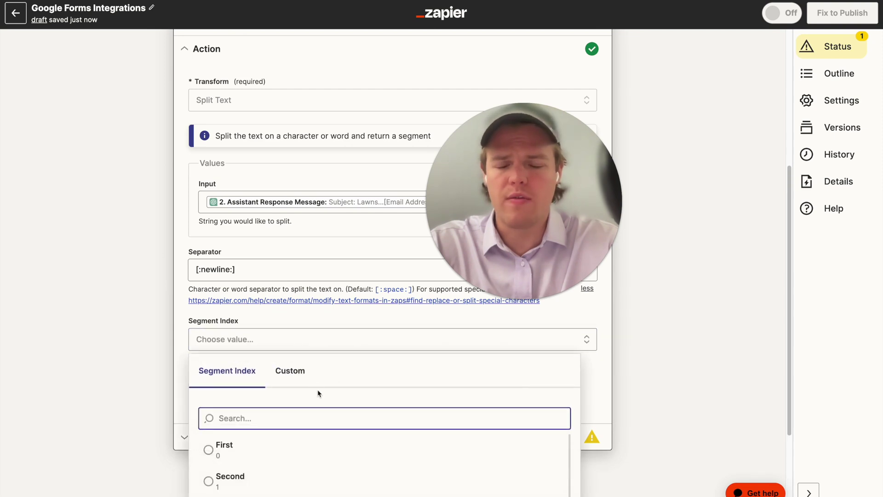
scroll(319, 394, down, 4)
click(305, 454)
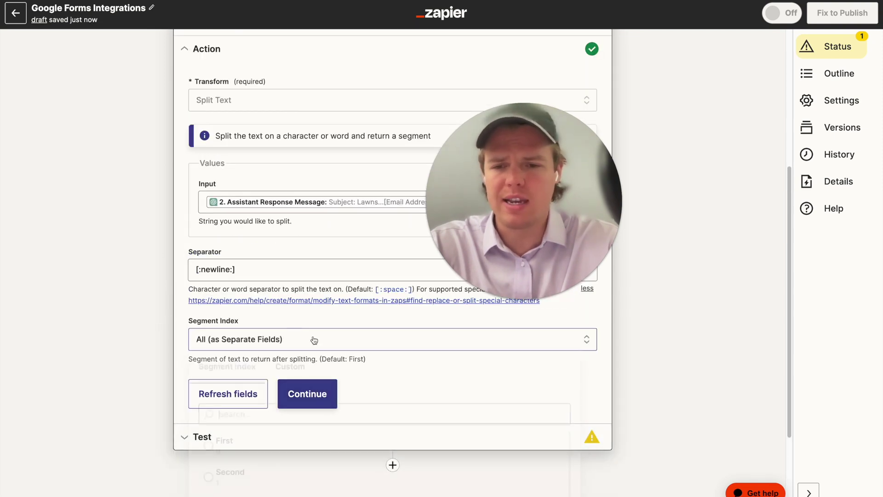
click(312, 340)
scroll(298, 418, down, 1)
click(158, 325)
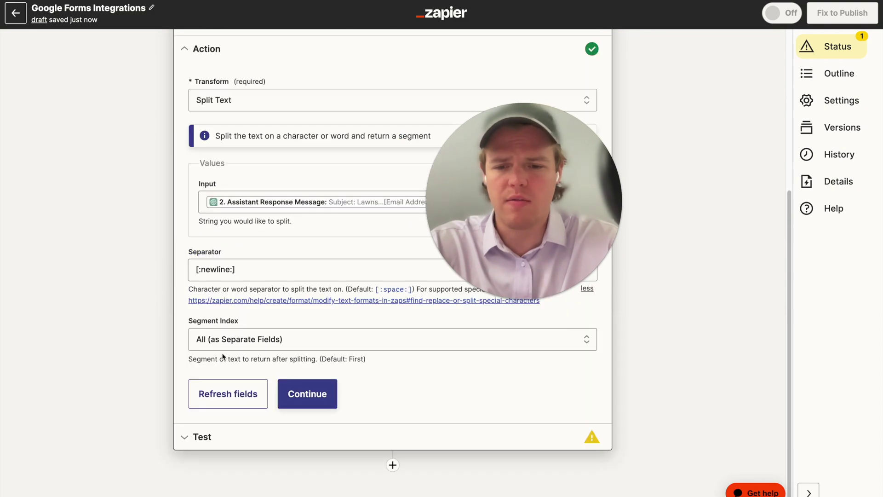
click(325, 400)
click(290, 420)
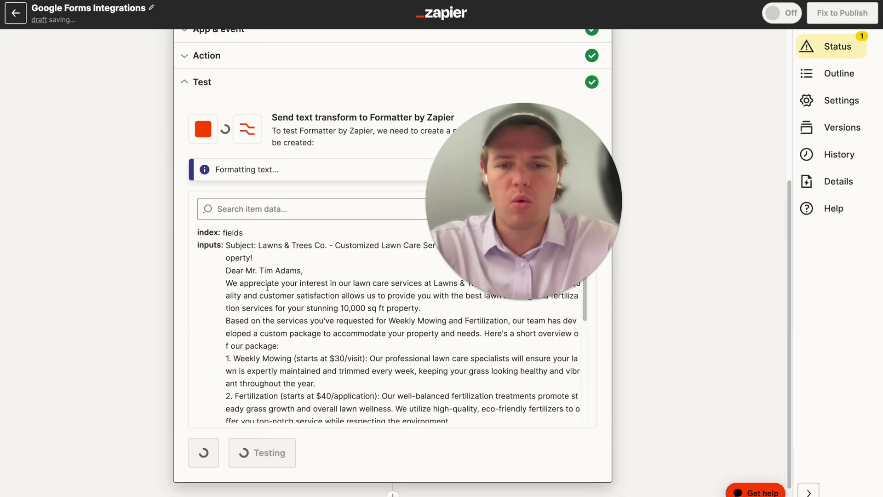
- Confirm Formatter Output Item 1 begins with 'Subject:', then add an action step below it
drag(266, 267, 226, 245)
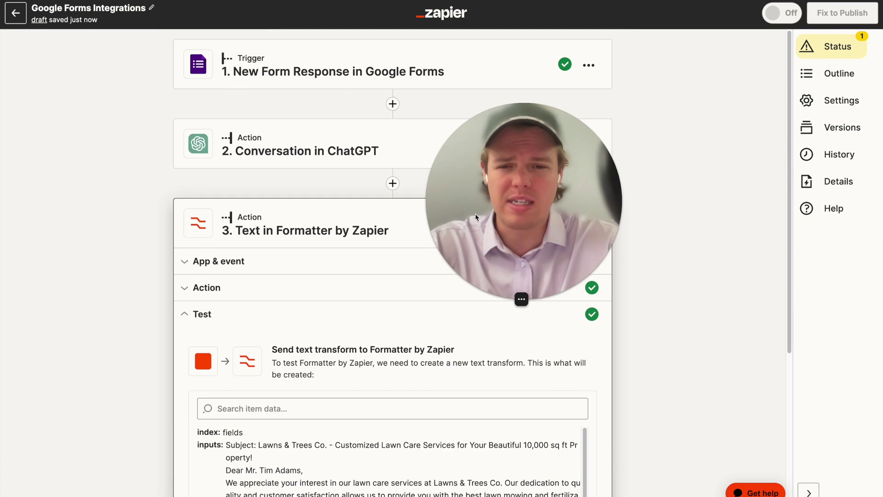
scroll(165, 301, down, 3)
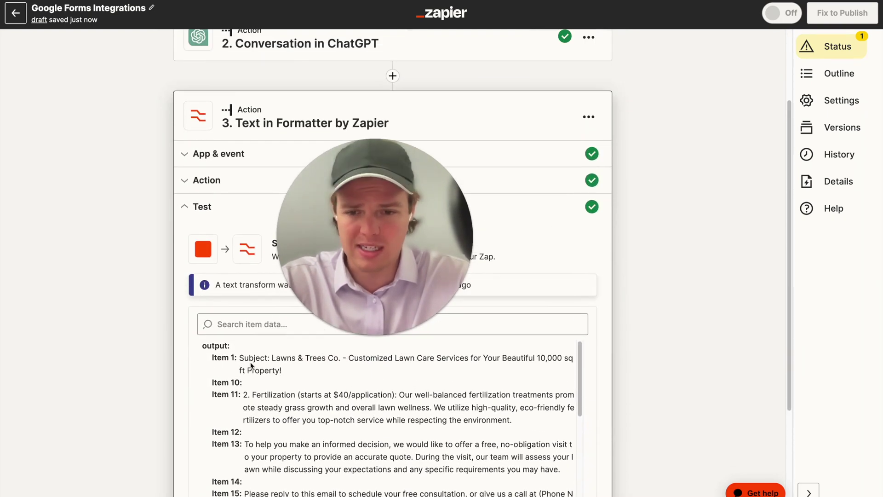
drag(283, 371, 243, 359)
click(126, 364)
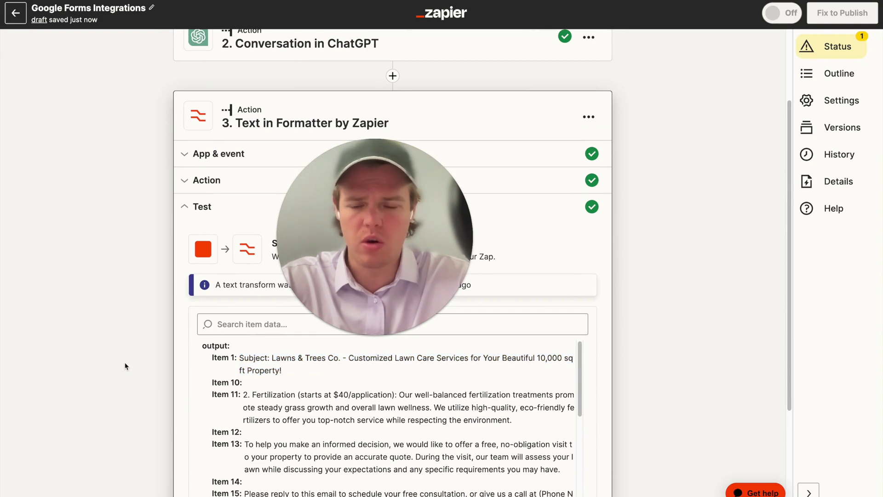
scroll(123, 362, down, 4)
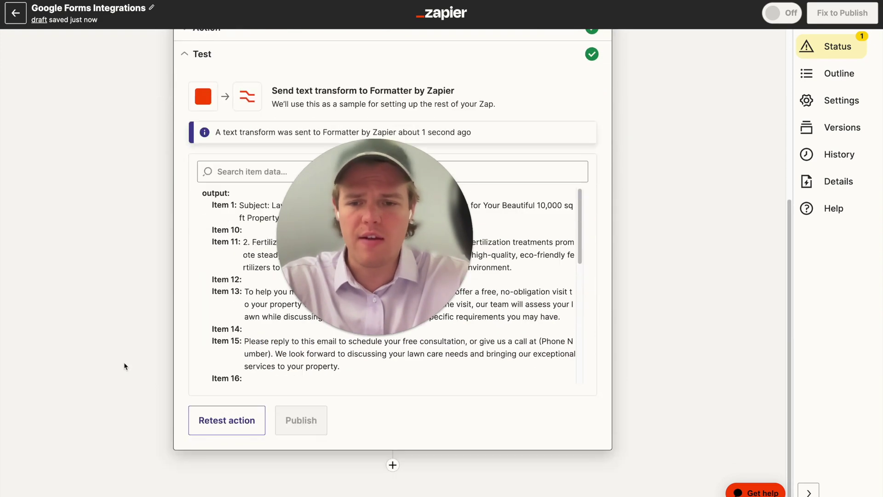
click(393, 465)
- Make step 4 the Gmail app with the Create Draft event
drag(421, 239, 469, 177)
text(email)
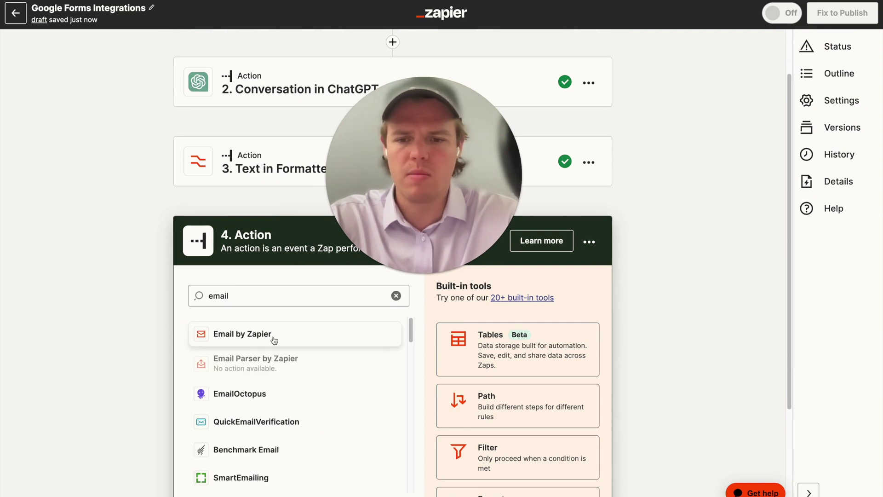
double_click(283, 297)
text(gmail)
click(250, 334)
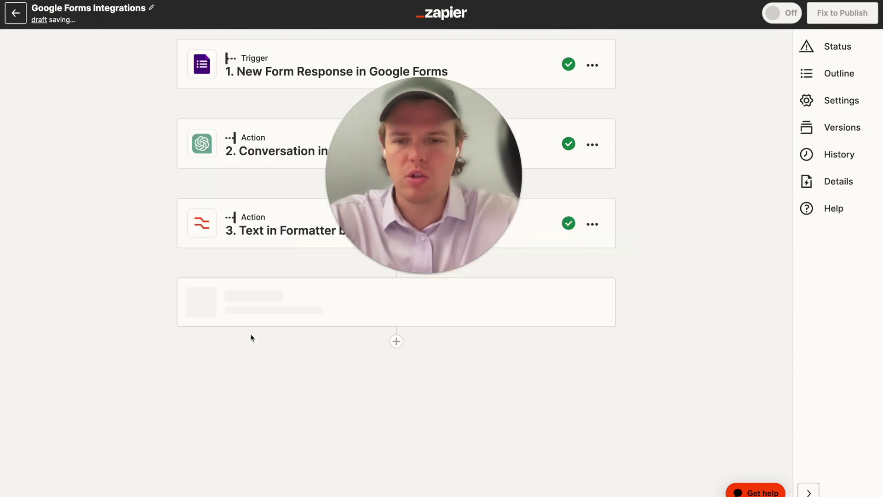
click(257, 369)
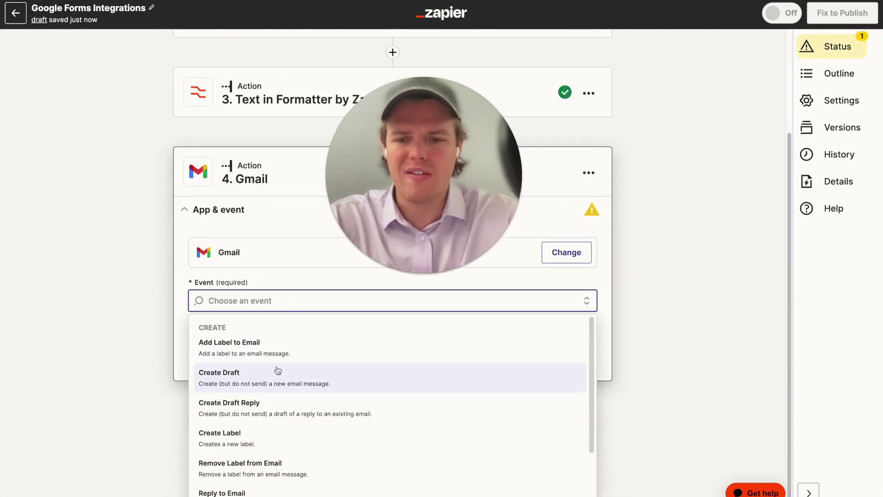
click(277, 378)
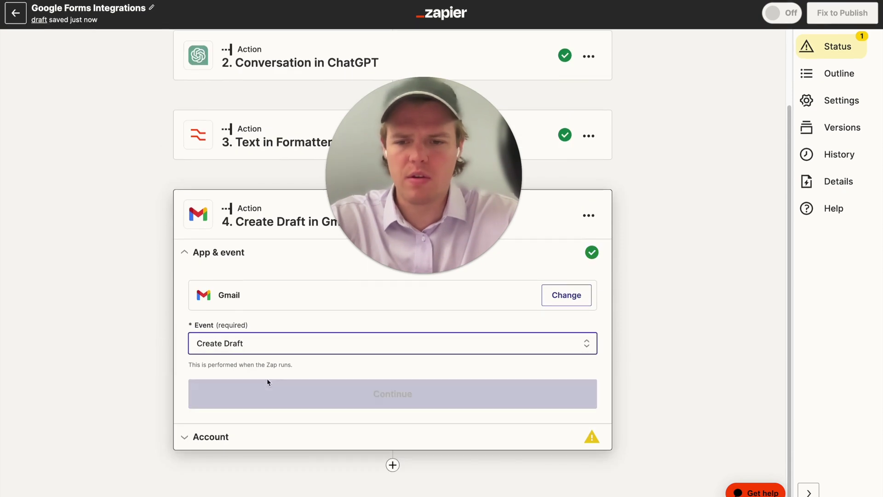
click(321, 394)
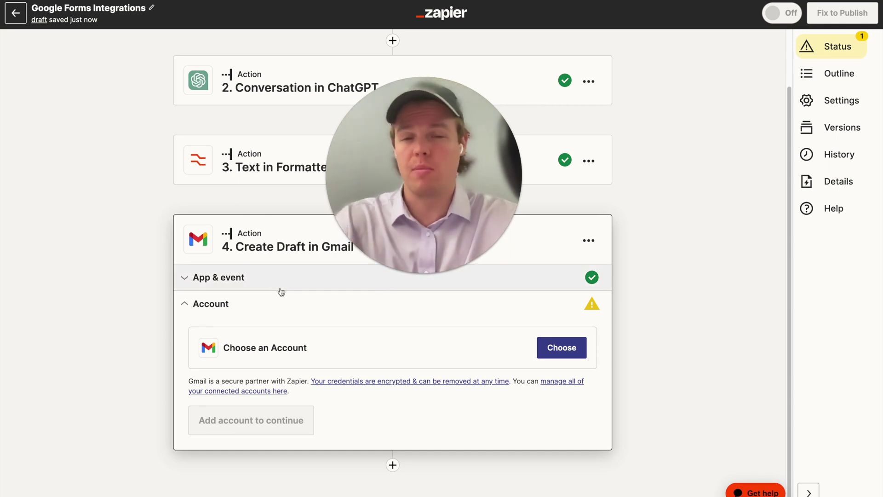
- Connect a Gmail account to the Create Draft step
click(546, 353)
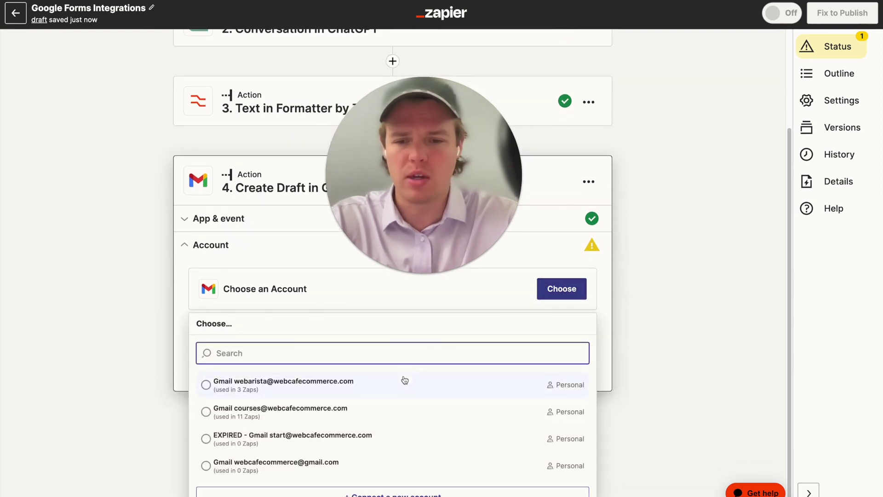
click(350, 415)
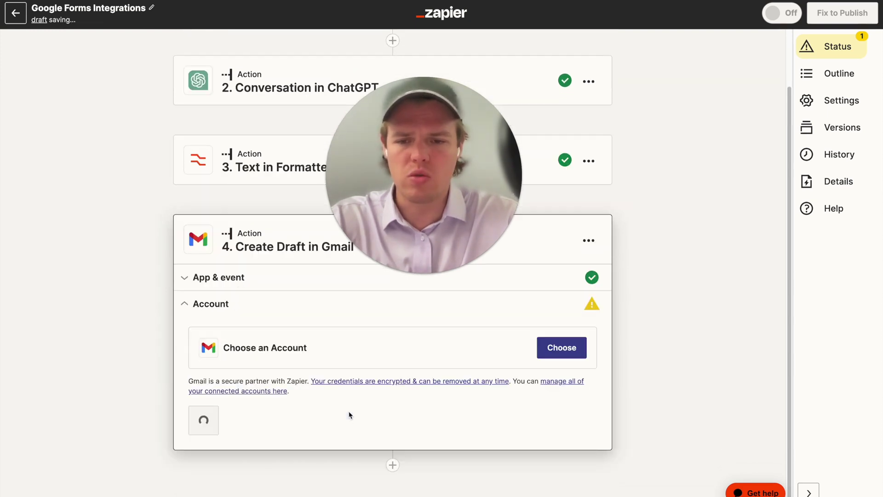
click(279, 403)
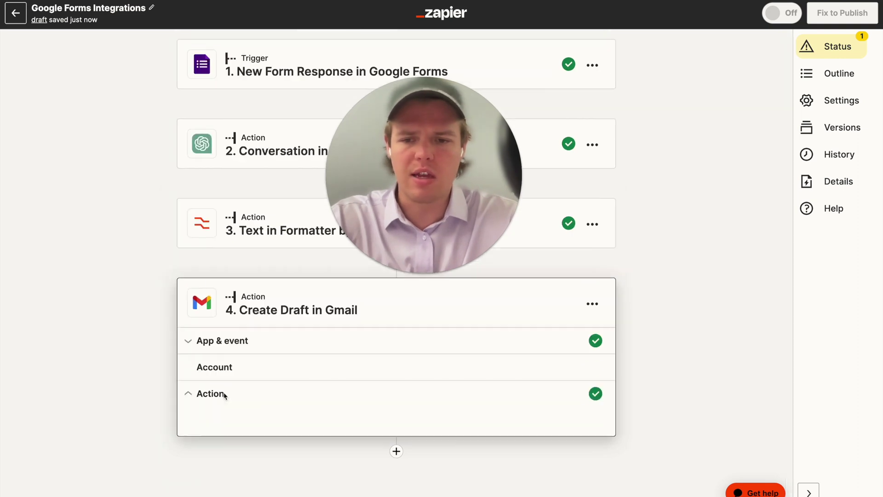
- Fill the draft's Subject with the step 3 Formatter's Output Item 1
scroll(272, 346, down, 2)
click(260, 278)
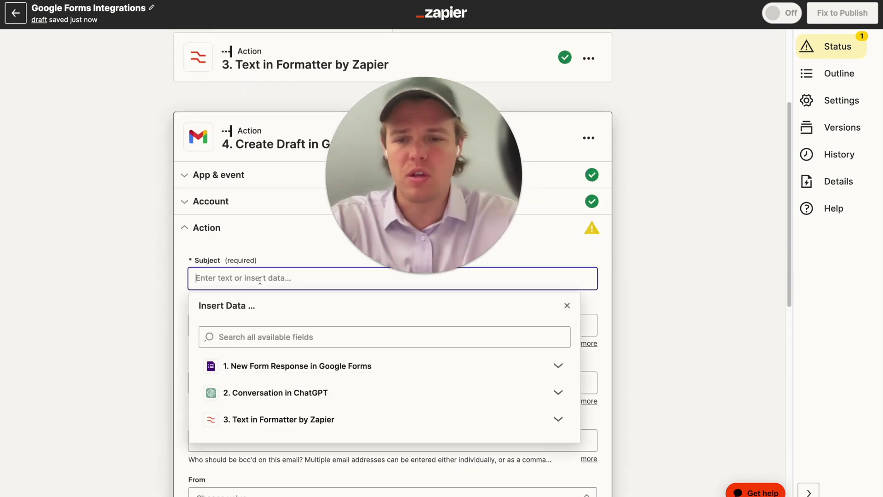
click(282, 419)
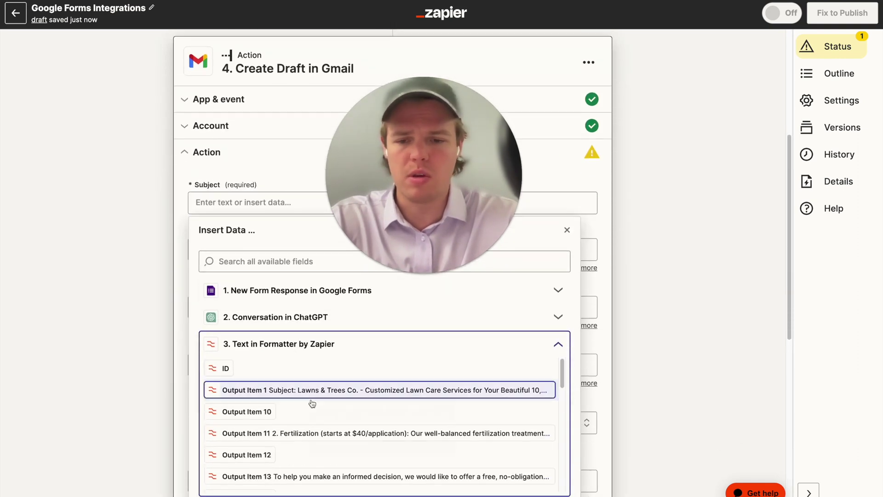
click(313, 376)
click(171, 315)
scroll(226, 283, up, 5)
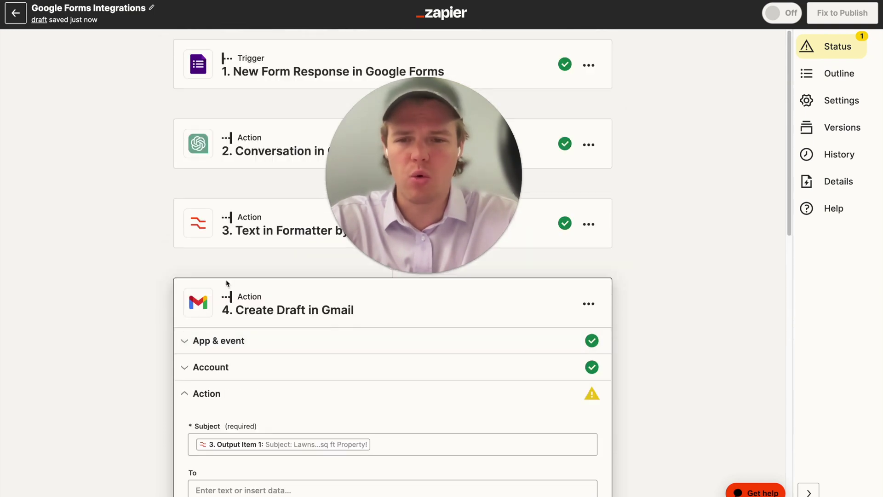
drag(440, 226, 534, 225)
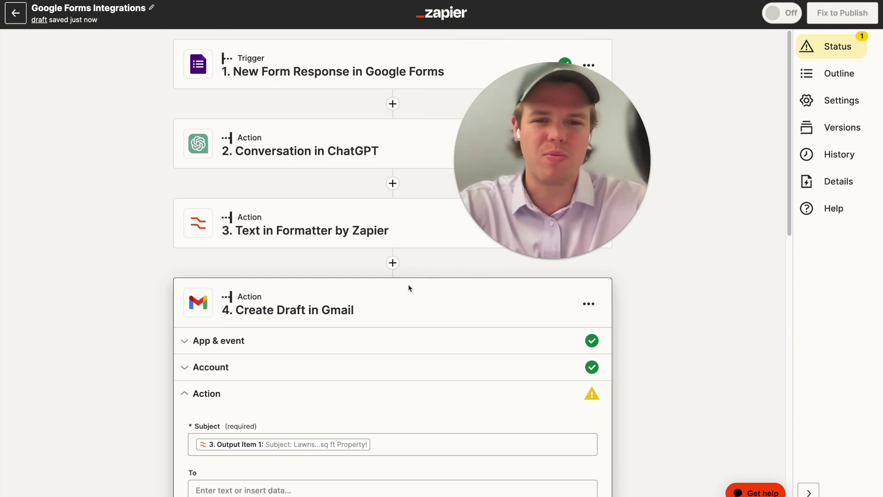
- Insert a Formatter by Zapier step with the Text event between step 3 and Gmail
click(393, 262)
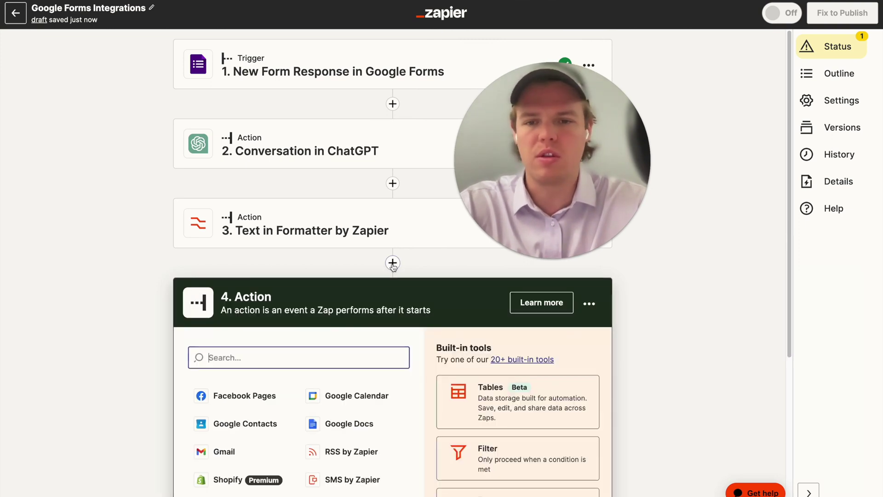
scroll(372, 287, down, 3)
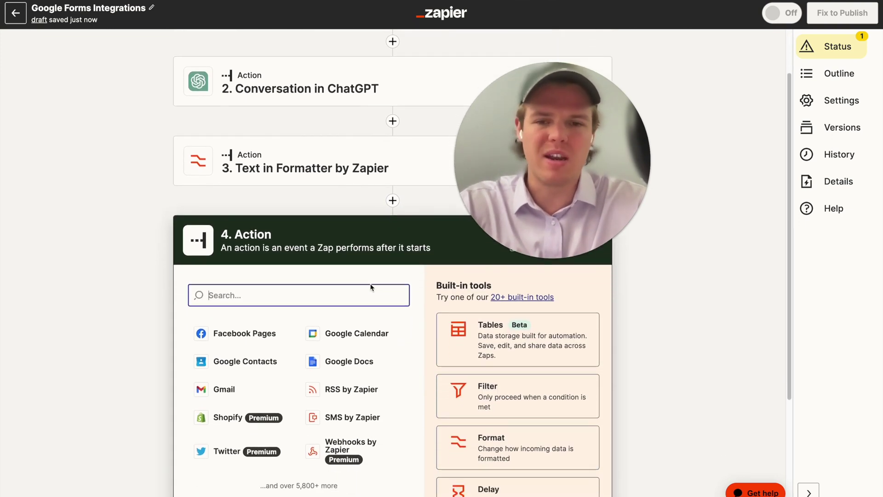
scroll(372, 287, down, 2)
scroll(355, 263, down, 1)
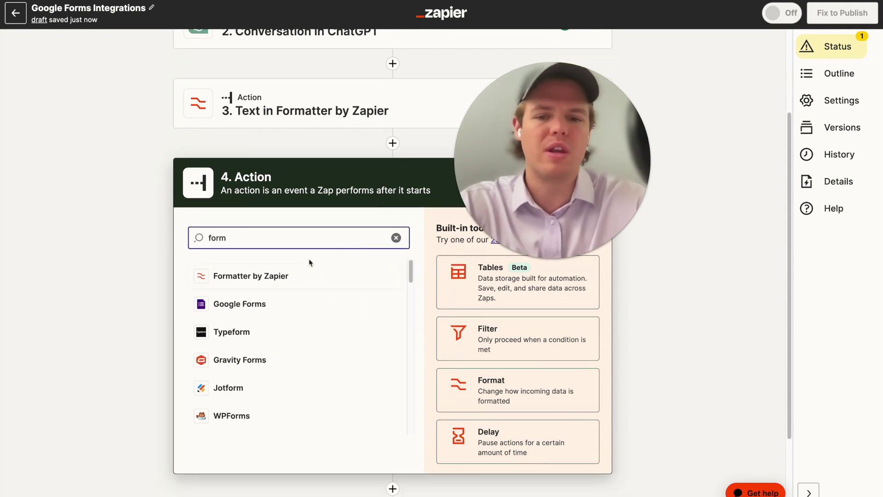
click(294, 276)
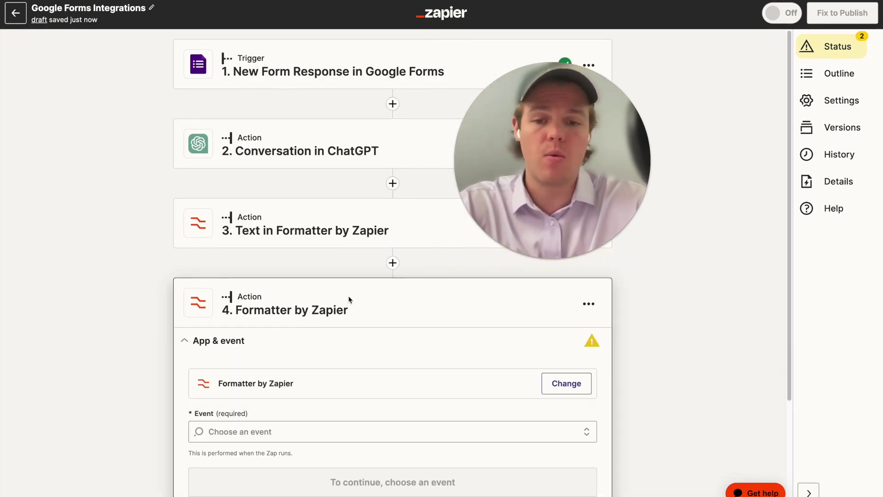
click(280, 391)
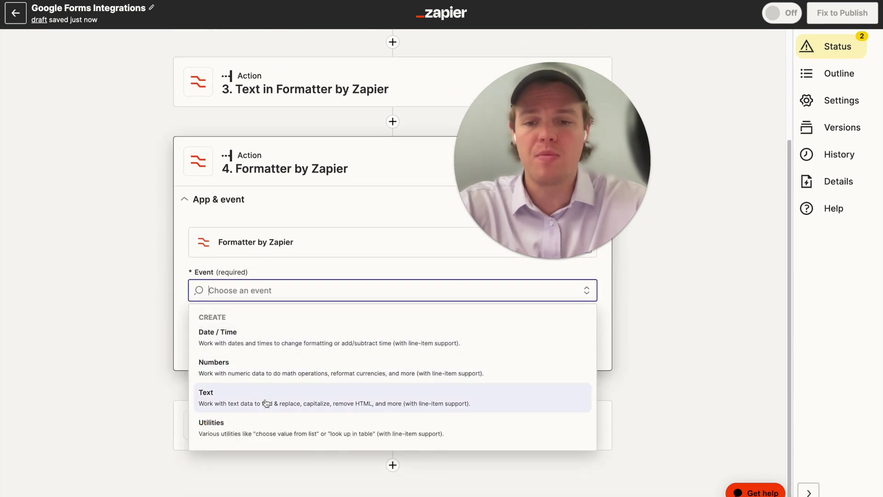
click(208, 396)
click(363, 290)
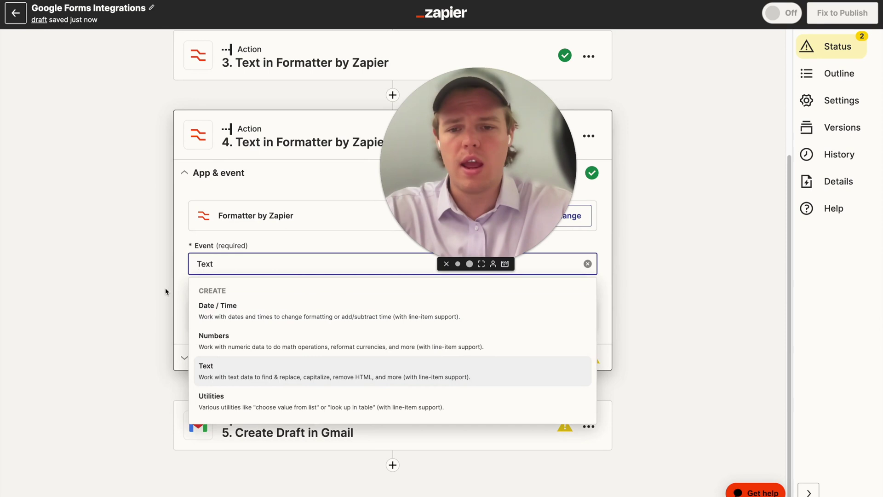
click(167, 288)
click(290, 322)
- Set the Transform to Replace with step 3's Output Item 1 as Input
click(289, 303)
text(repla)
click(247, 406)
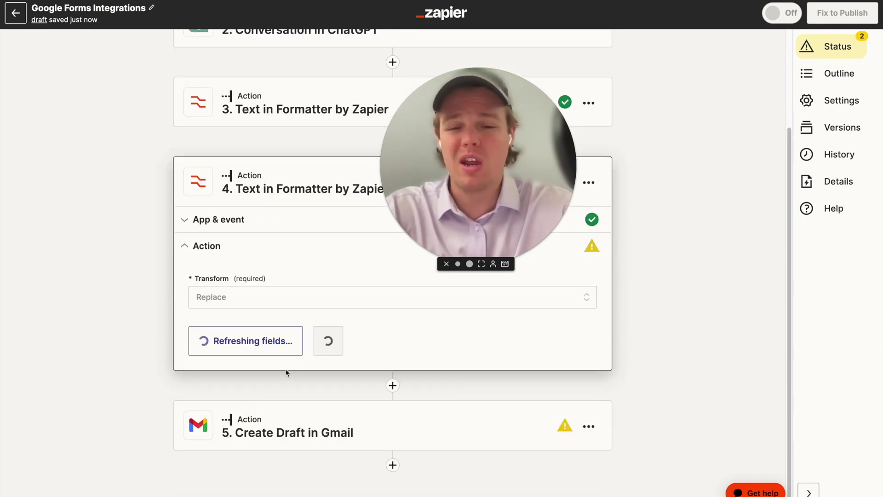
click(316, 409)
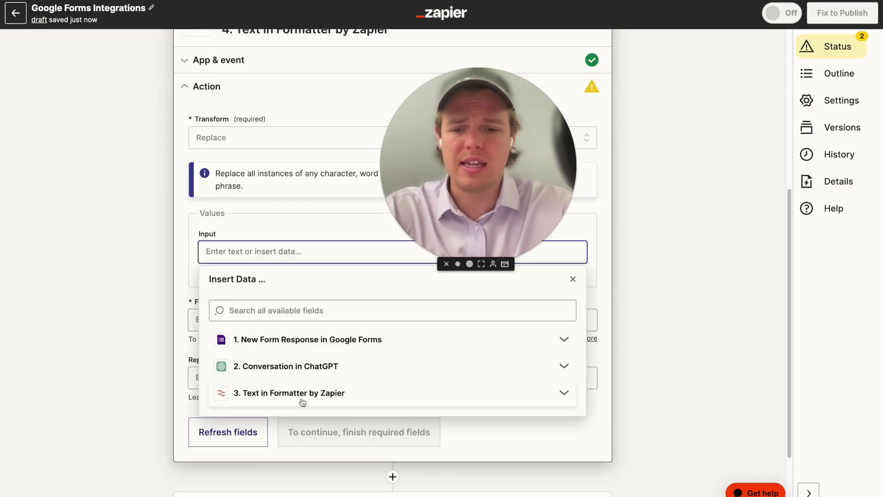
click(305, 396)
scroll(324, 404, down, 2)
scroll(331, 413, up, 3)
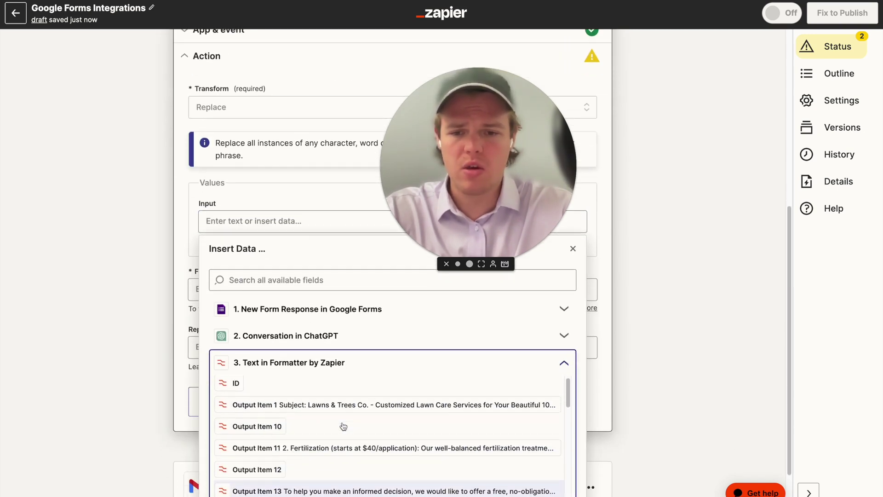
click(342, 408)
- Set Find to 'Subject:' and test the replace step
click(240, 295)
text(Si)
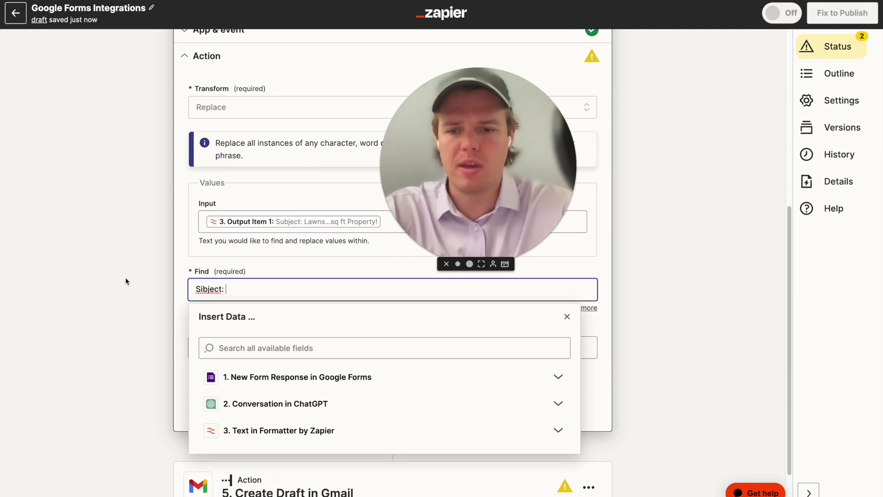
text(bje)
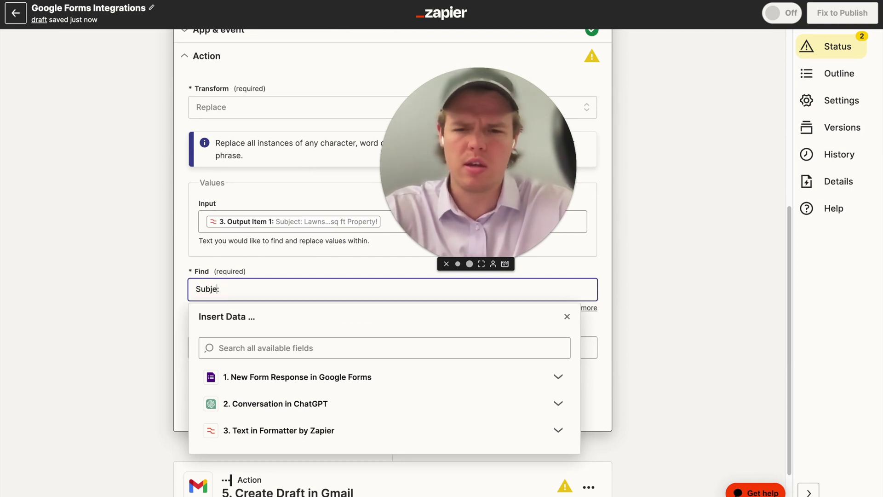
text(ct:)
click(107, 277)
click(324, 410)
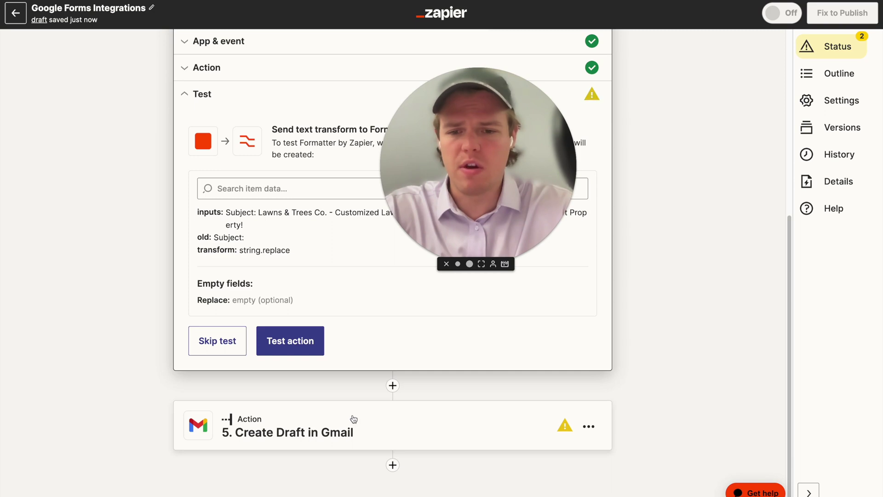
click(292, 339)
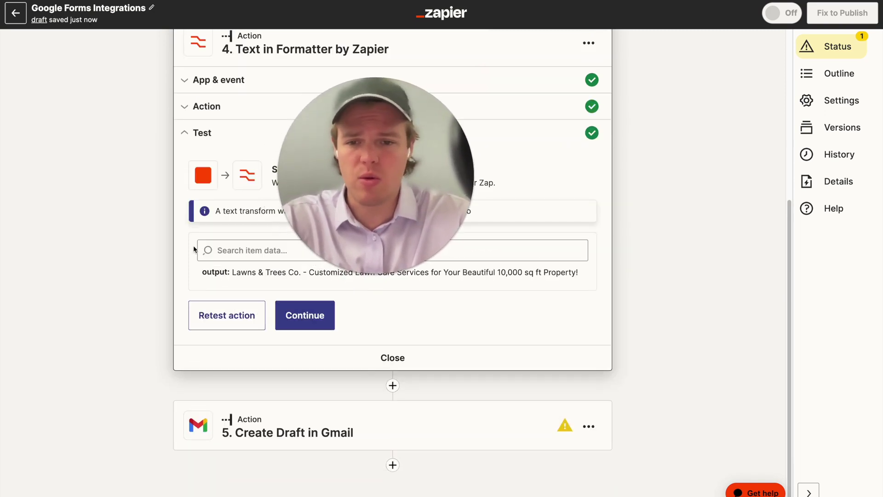
drag(353, 183, 338, 155)
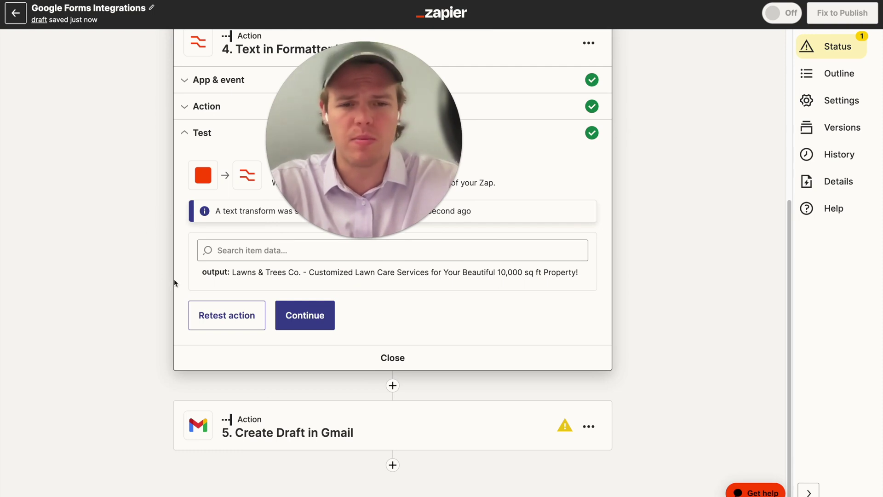
click(291, 435)
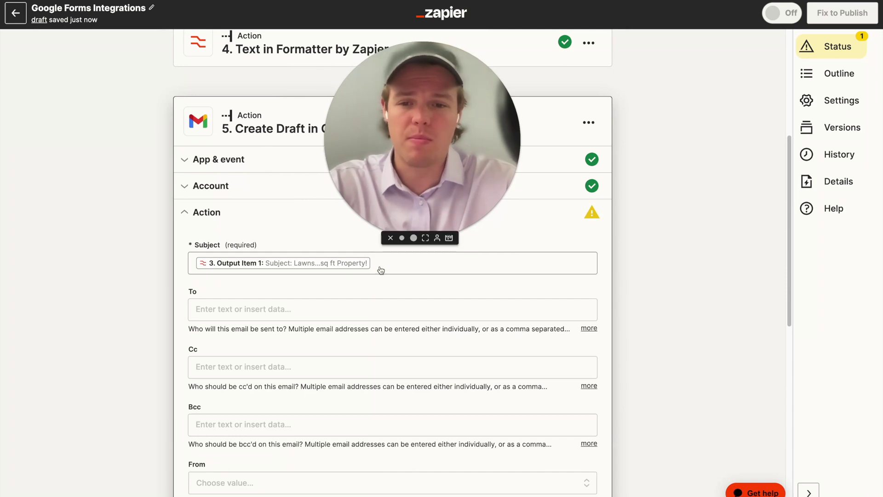
- Replace the draft Subject's Output Item 1 with the step 4 Formatter Output
click(411, 264)
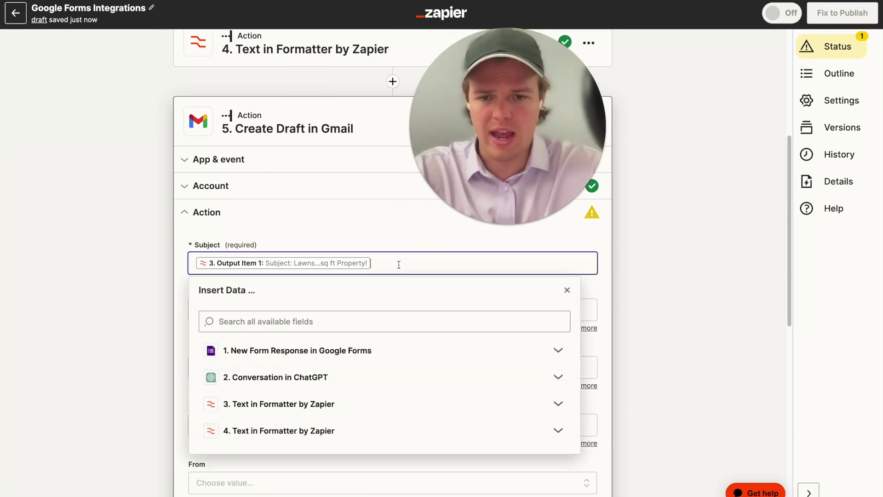
key(BackSpace)
click(332, 436)
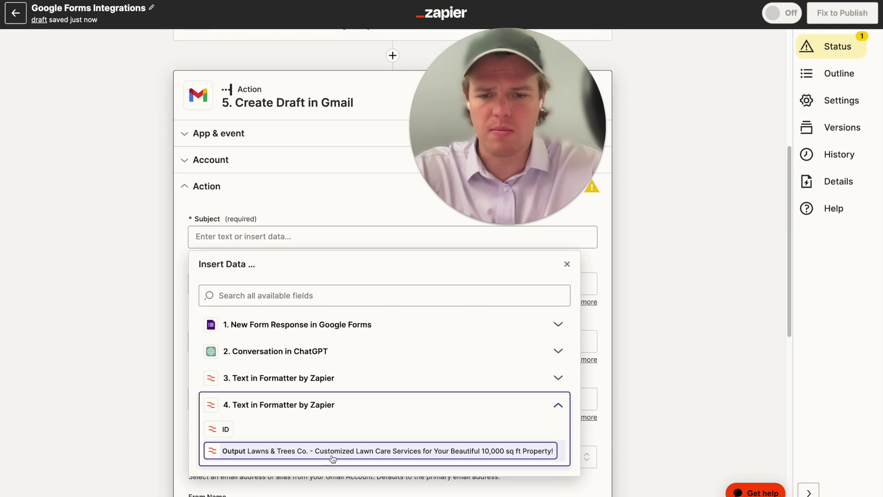
click(330, 453)
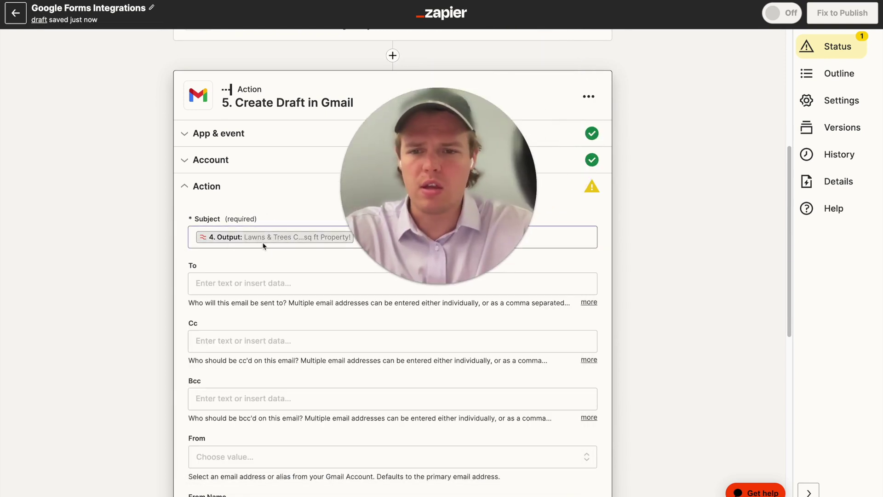
- Set the draft's To field to the Google Forms response's Email
scroll(142, 267, down, 1)
click(220, 268)
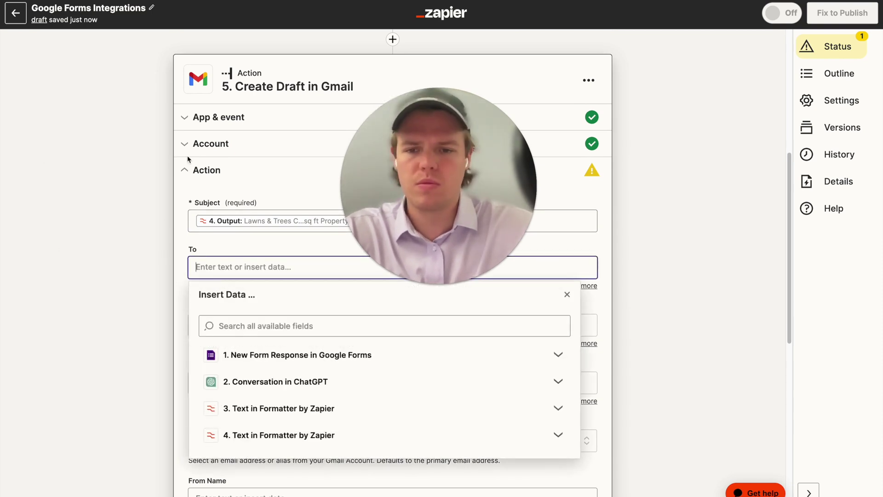
click(129, 161)
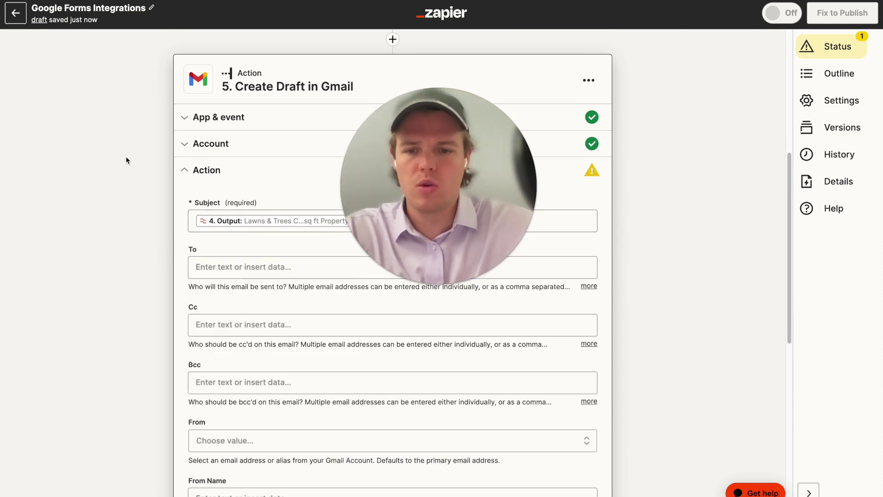
click(235, 266)
click(280, 356)
scroll(338, 418, down, 1)
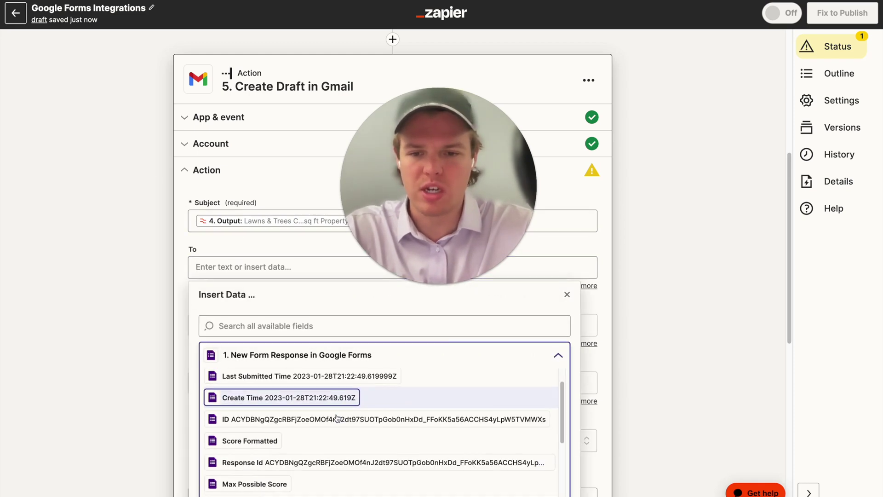
scroll(337, 417, down, 5)
click(275, 361)
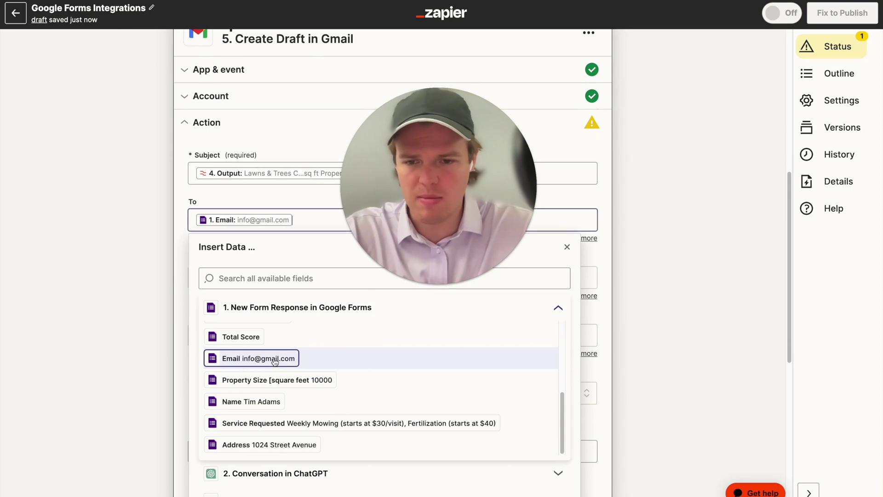
click(158, 311)
- Leave From Name empty and fill the Body with ChatGPT's Assistant Response Message
scroll(236, 298, down, 2)
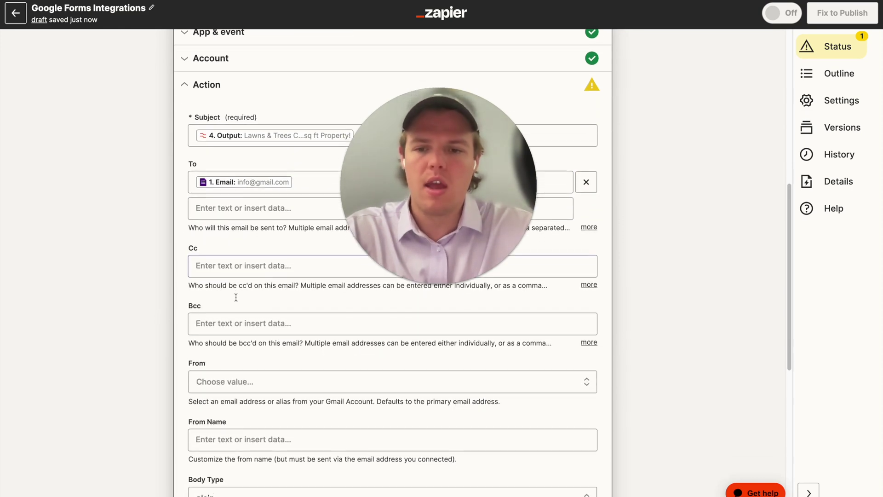
scroll(236, 298, down, 2)
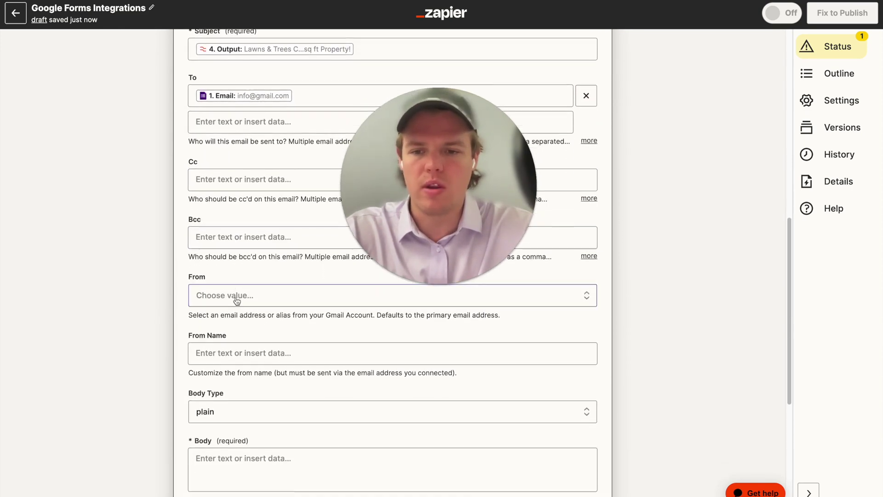
scroll(236, 301, down, 1)
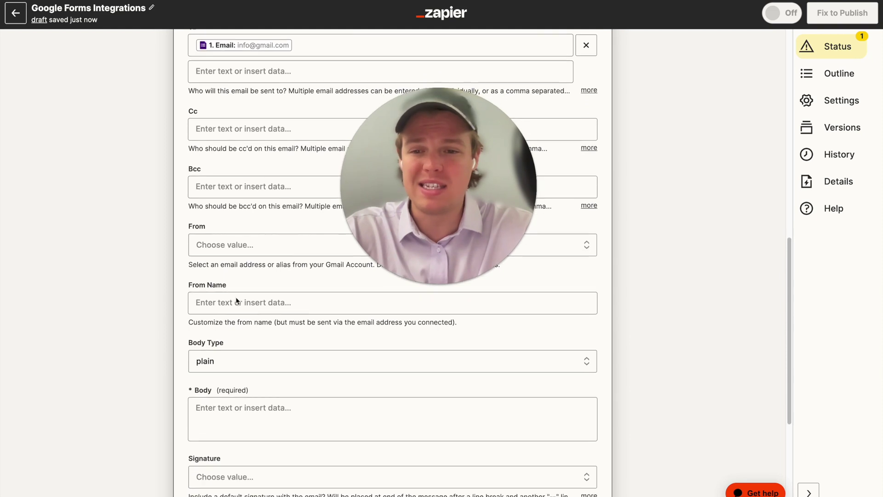
click(234, 268)
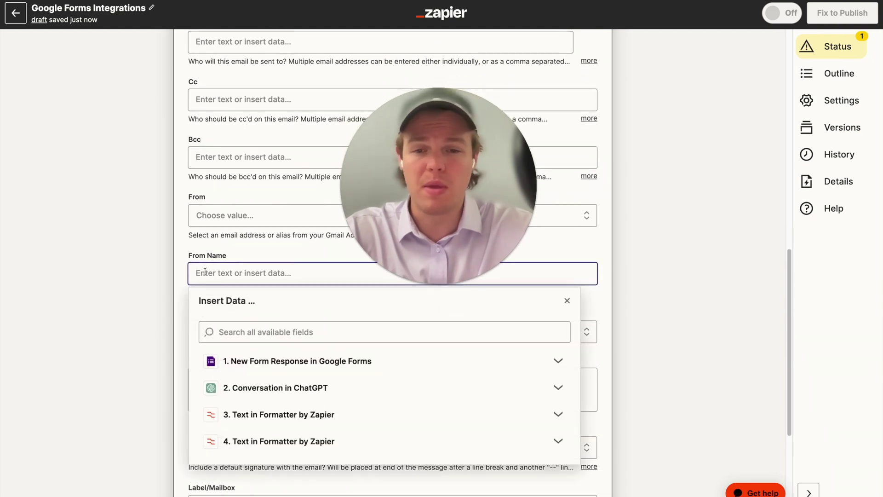
click(121, 276)
scroll(121, 275, down, 2)
click(288, 317)
scroll(289, 389, down, 2)
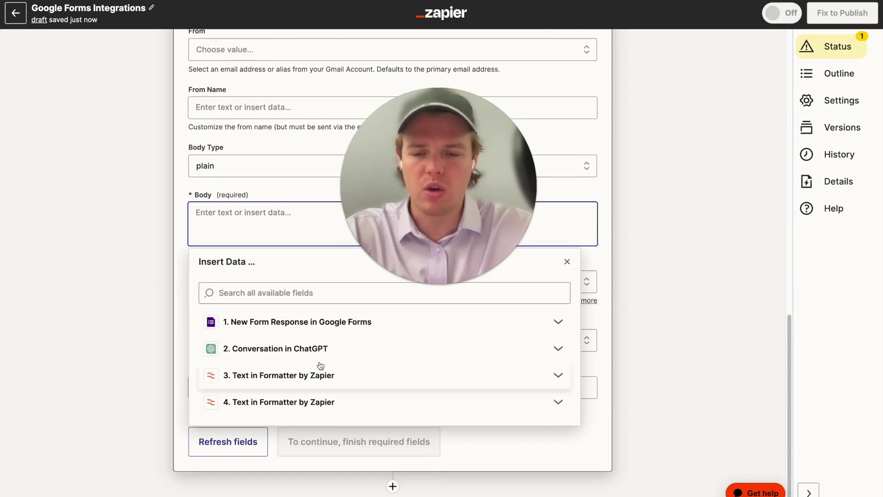
click(349, 375)
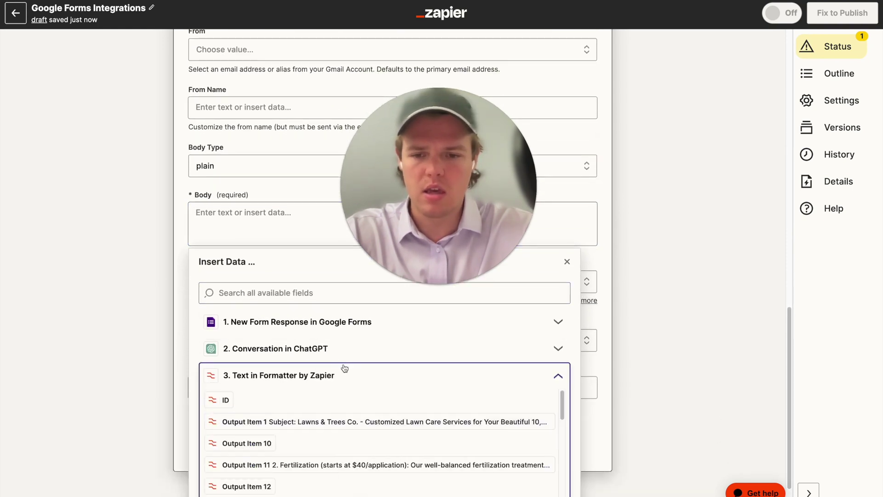
click(345, 382)
click(342, 349)
scroll(345, 414, down, 6)
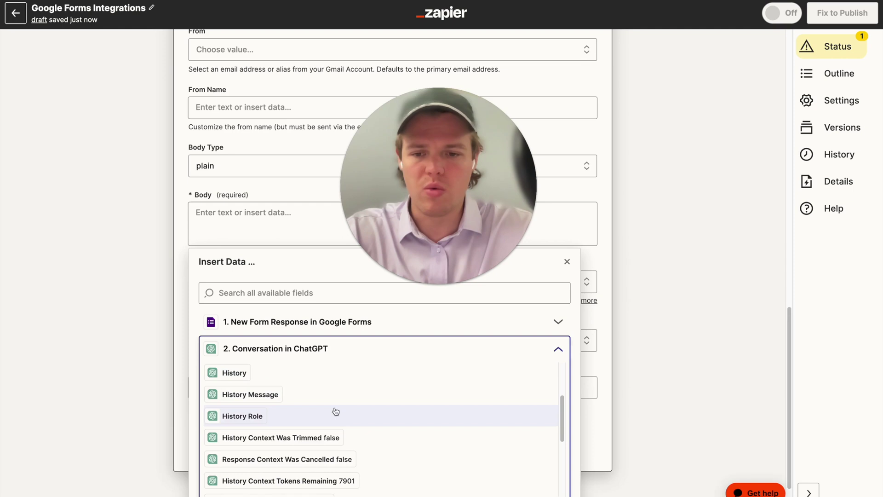
click(360, 465)
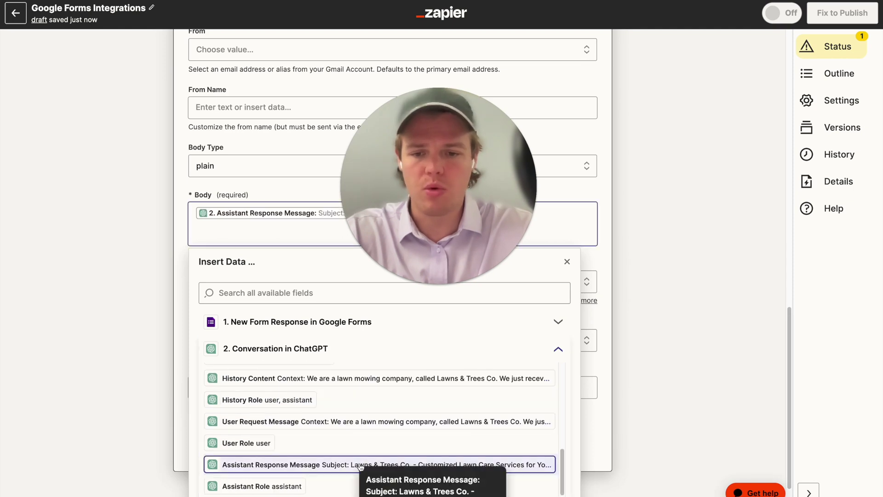
click(135, 340)
- Review the completed draft fields and continue to testing
scroll(234, 299, down, 1)
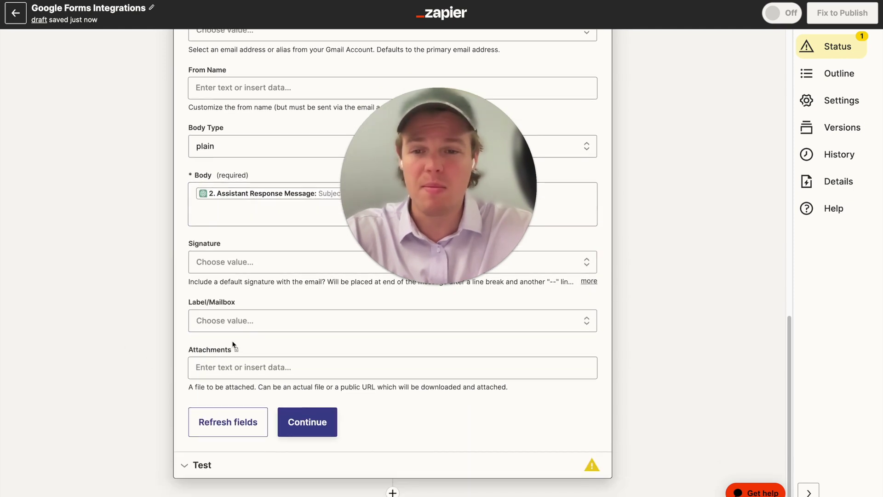
scroll(234, 340, up, 2)
scroll(233, 344, up, 4)
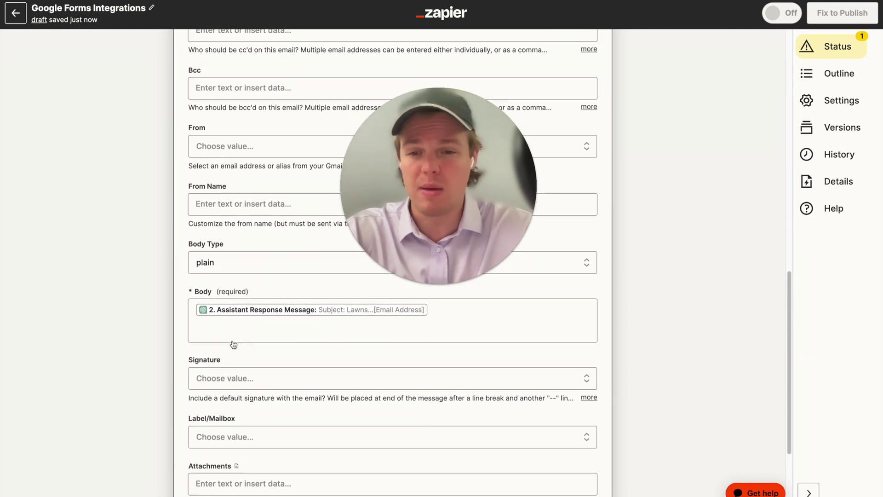
scroll(233, 344, down, 5)
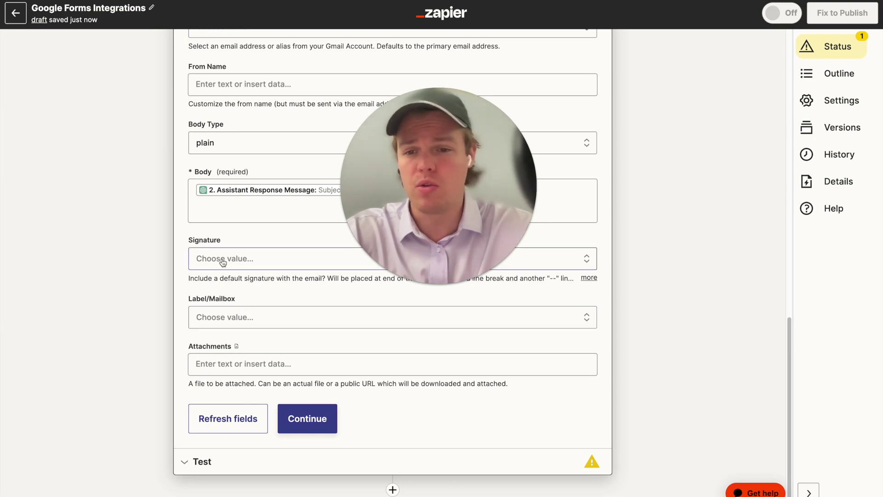
scroll(155, 275, up, 3)
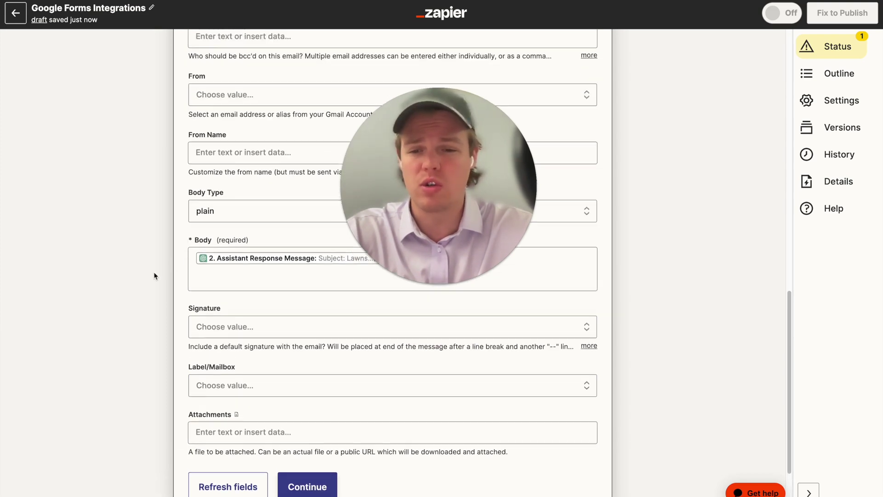
scroll(156, 275, down, 4)
click(307, 394)
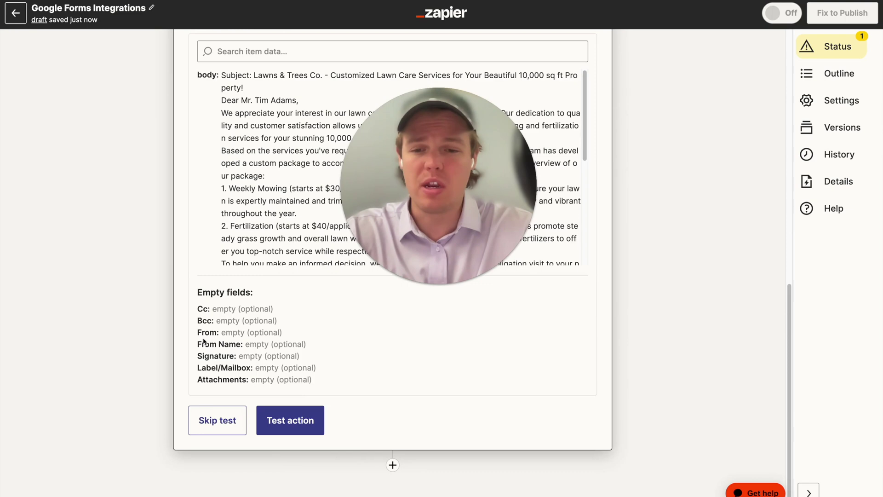
- Test the Gmail step to create the Lawns & Trees Co. draft
click(290, 417)
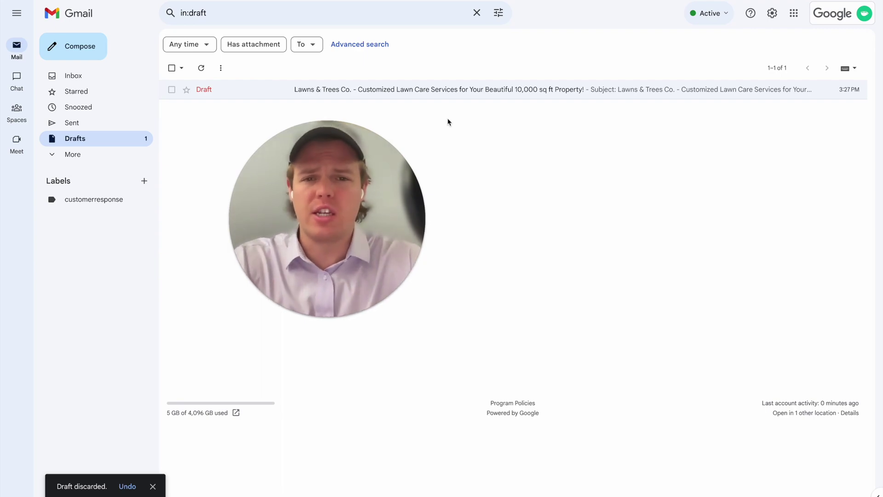
- Open the lawn-care draft and delete its leftover Subject line and blank line
click(432, 95)
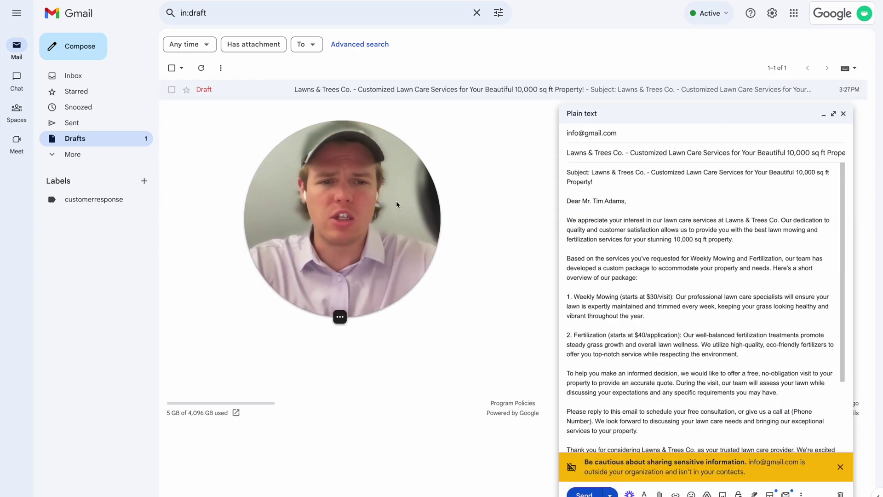
drag(612, 183, 556, 177)
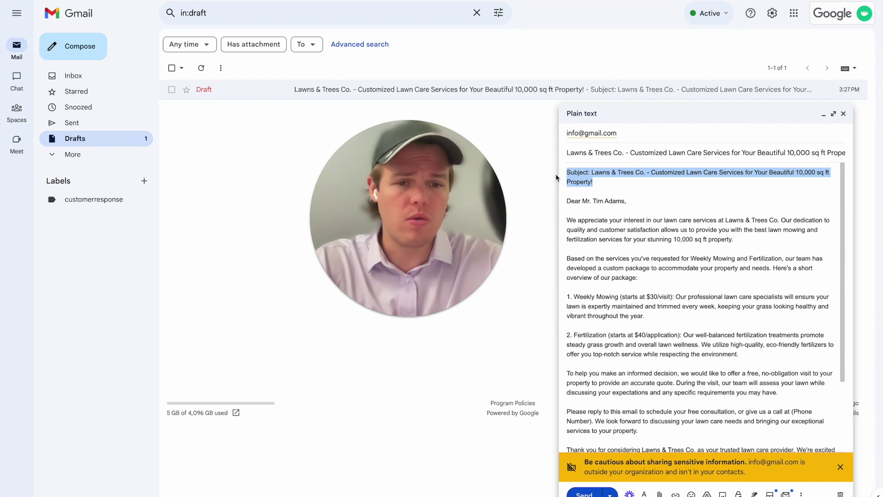
key(BackSpace)
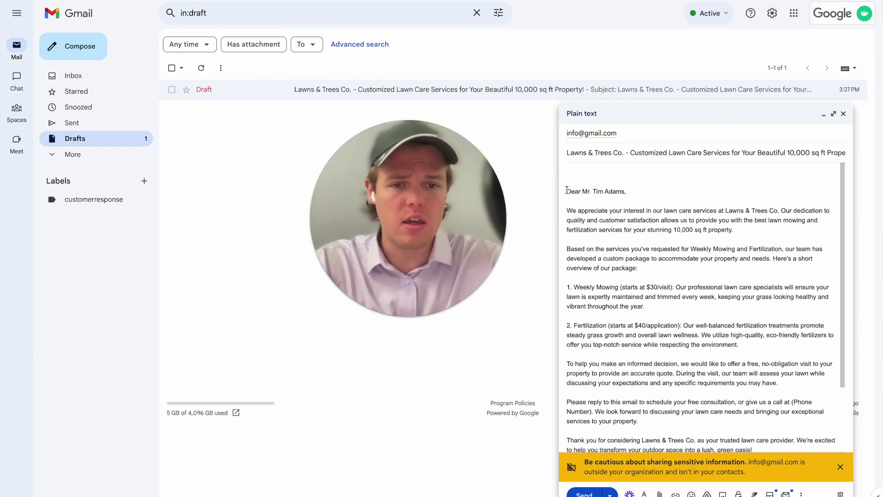
click(567, 191)
key(BackSpace)
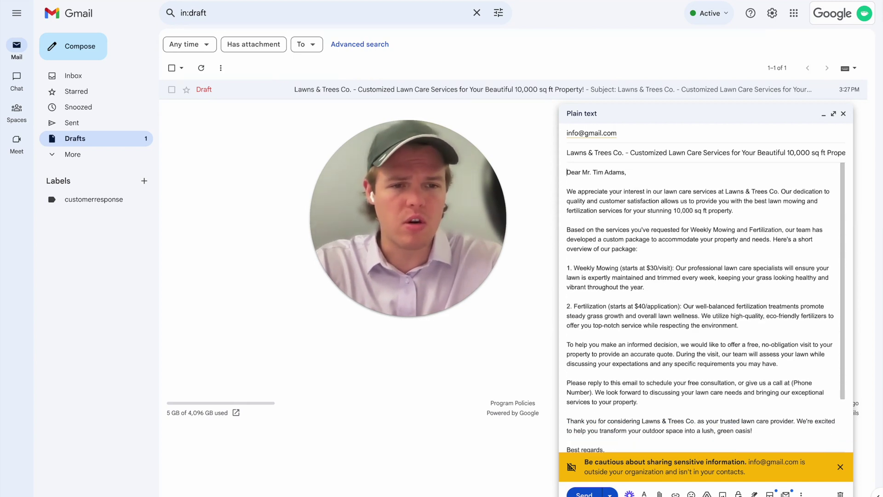
- Check the name and title placeholders in the draft's signature
scroll(654, 232, down, 2)
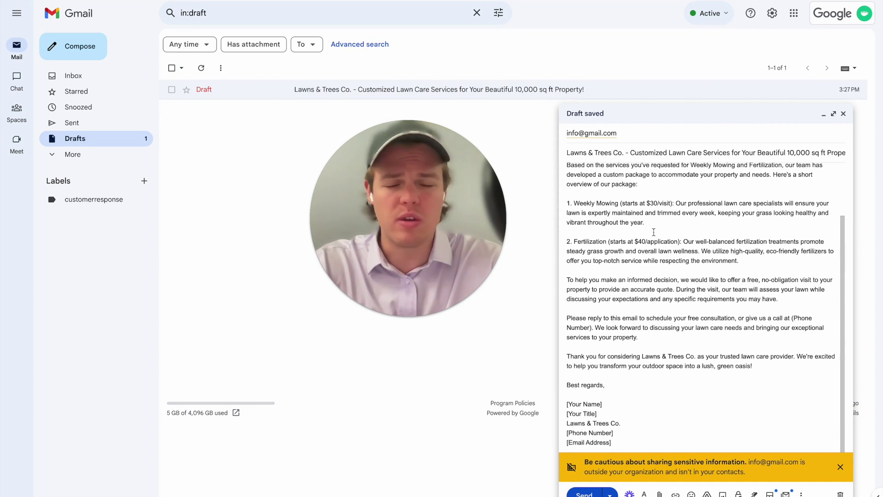
mouse_move(599, 414)
mouse_down()
mouse_move(564, 414)
mouse_move(562, 404)
mouse_up()
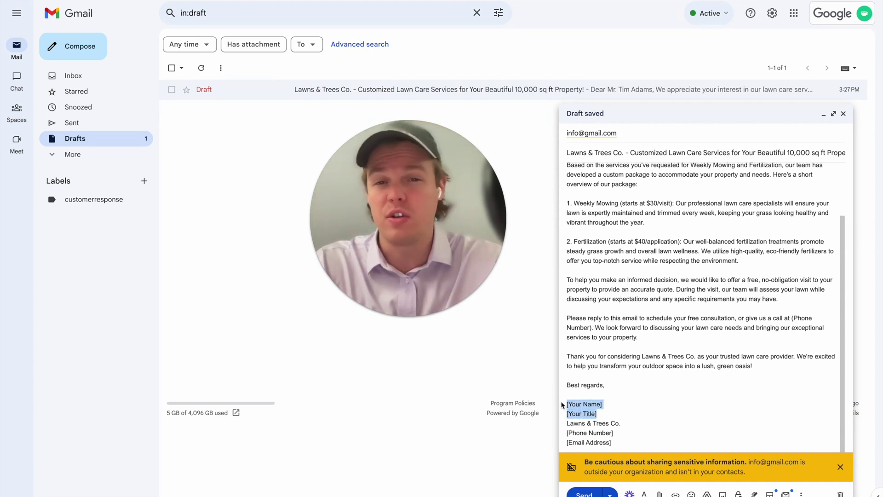
click(611, 411)
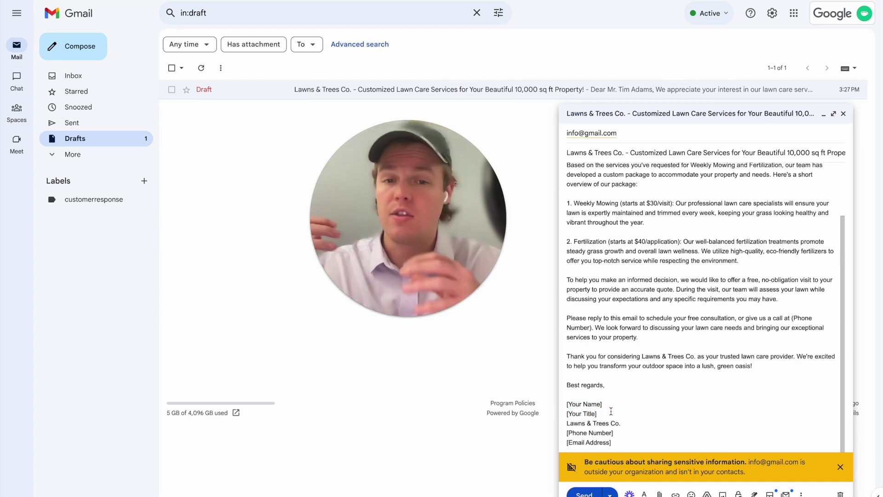